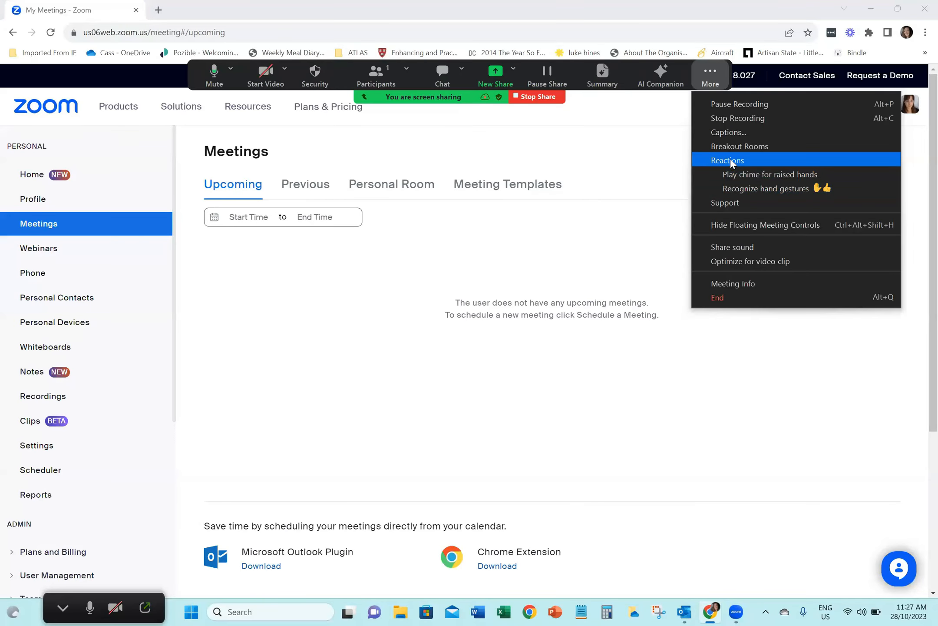
Hide the floating meeting controls and open the personal Meetings page
left_click(740, 225)
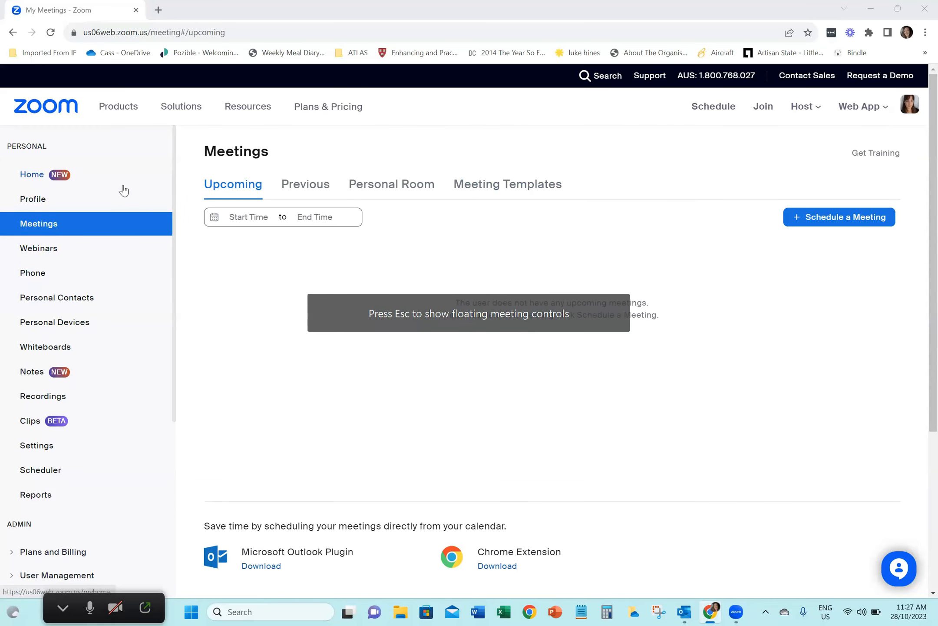
left_click(115, 226)
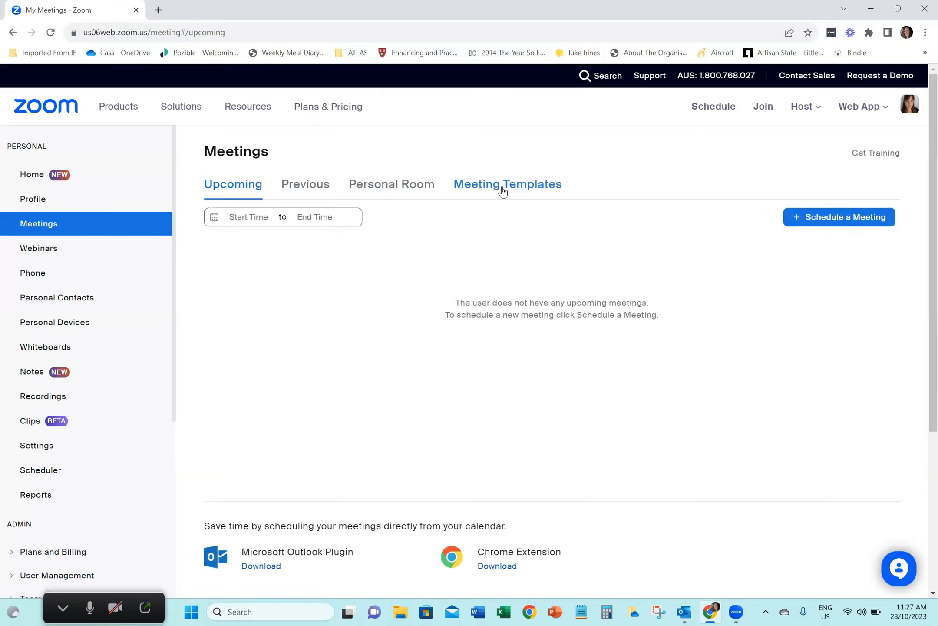
Examine the Personal Room's details, including its security, invite link, video, audio and recording options
left_click(394, 189)
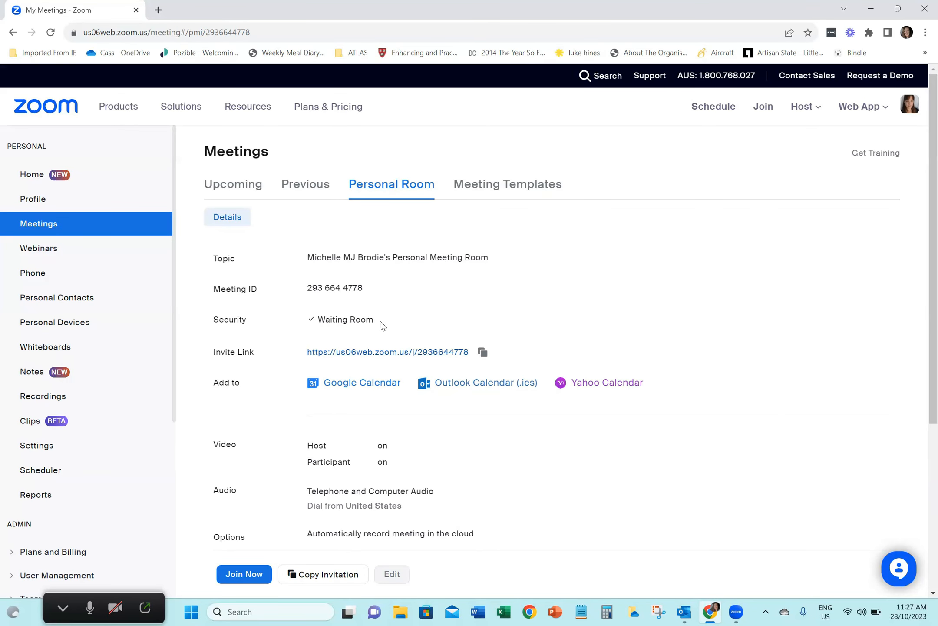
scroll(398, 310, "down", 2)
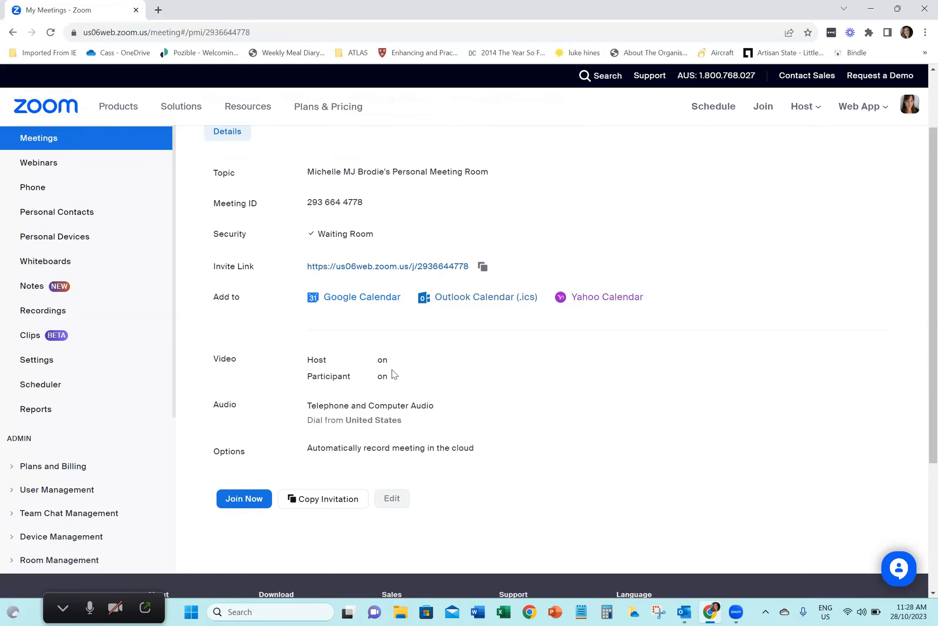
scroll(392, 374, "up", 2)
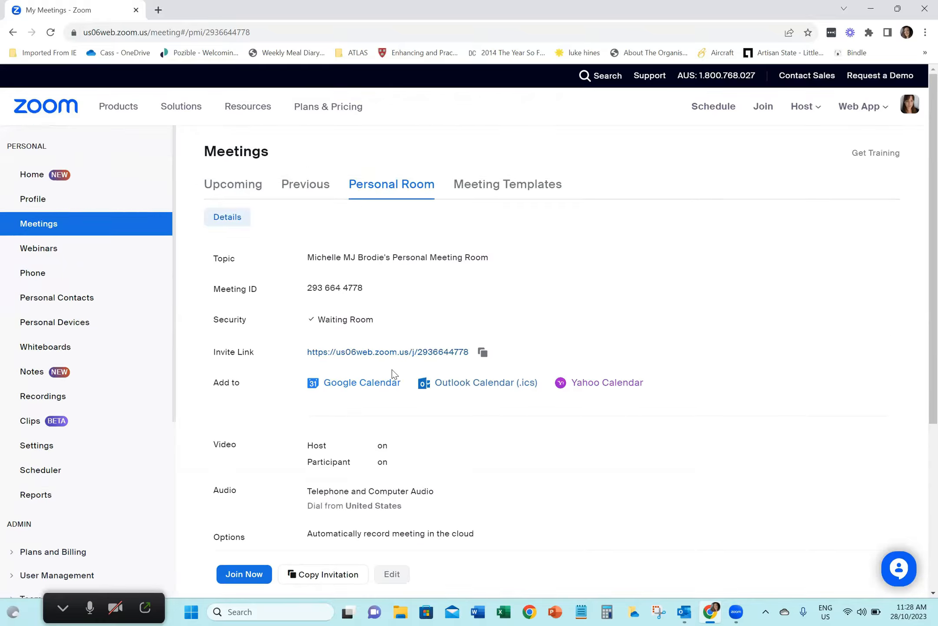
Start scheduling a new meeting from the upcoming meetings list, with the topic "Mon Coaching" and the date 10/30/2023
left_click(241, 181)
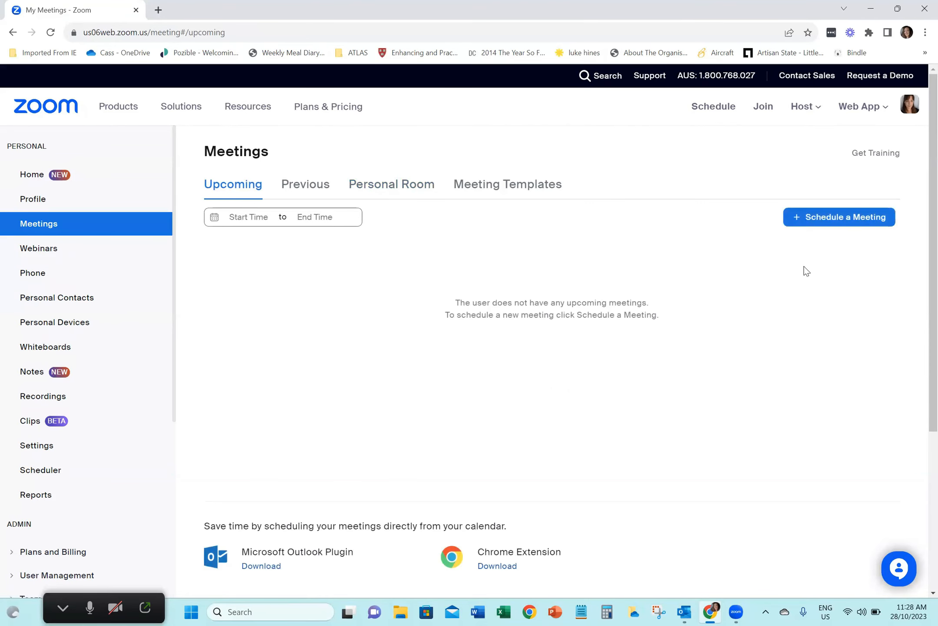
left_click(822, 221)
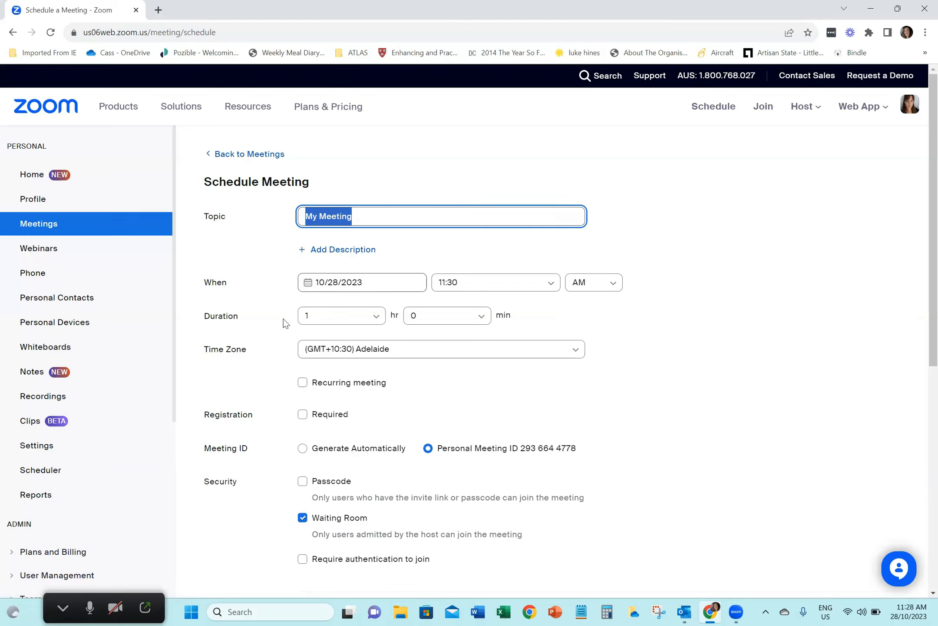
type("Mon ")
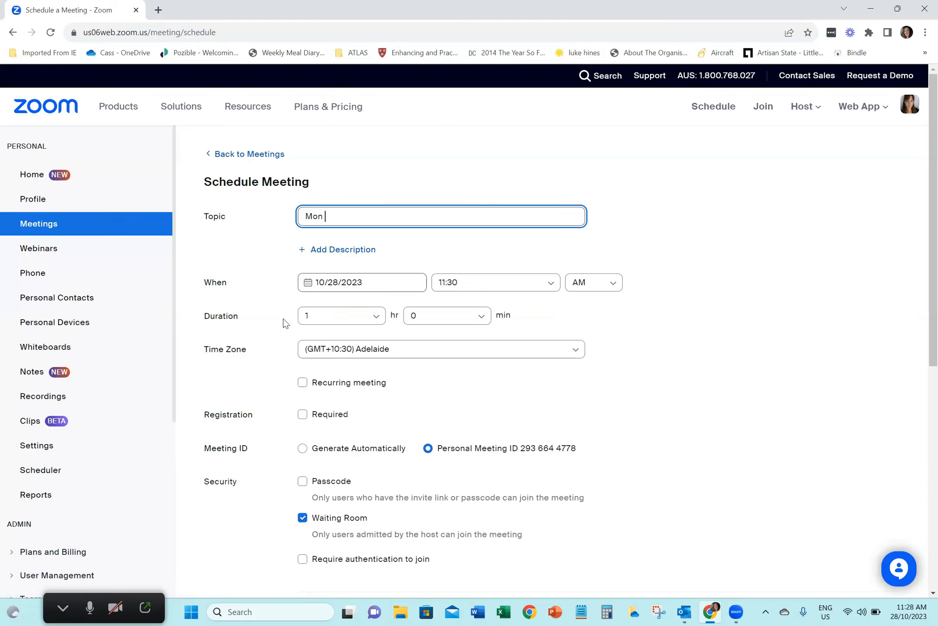
type("Coaching")
left_click(308, 283)
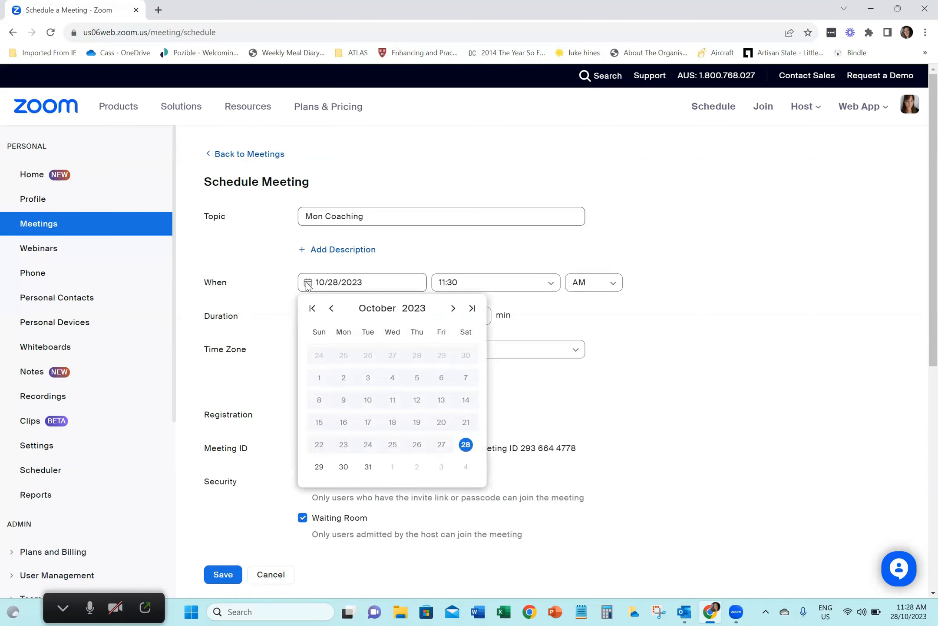
left_click(343, 467)
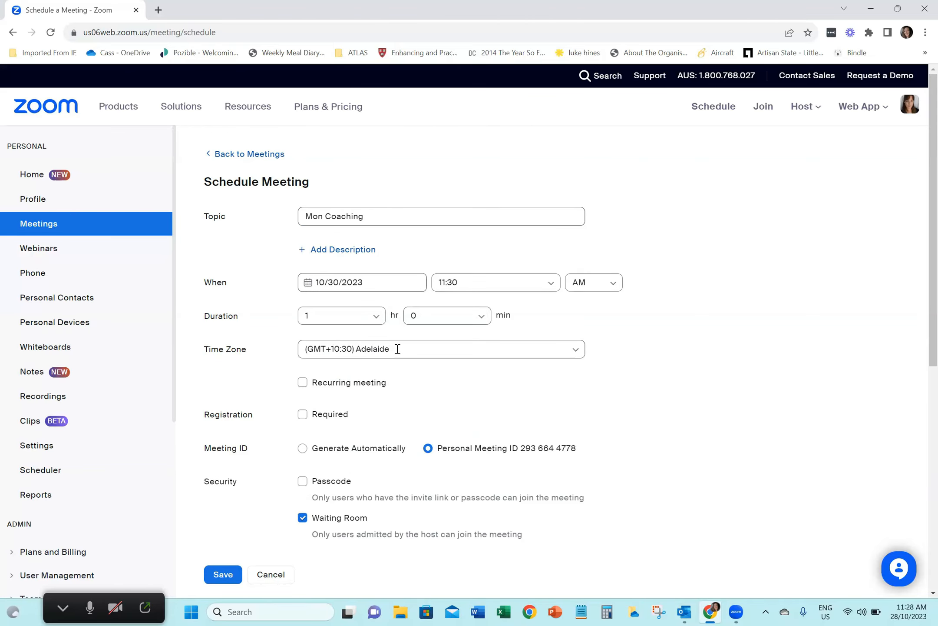
Try the recurring meeting option with an end date after a number of occurrences, and switch recurrence off again
scroll(273, 363, "down", 1)
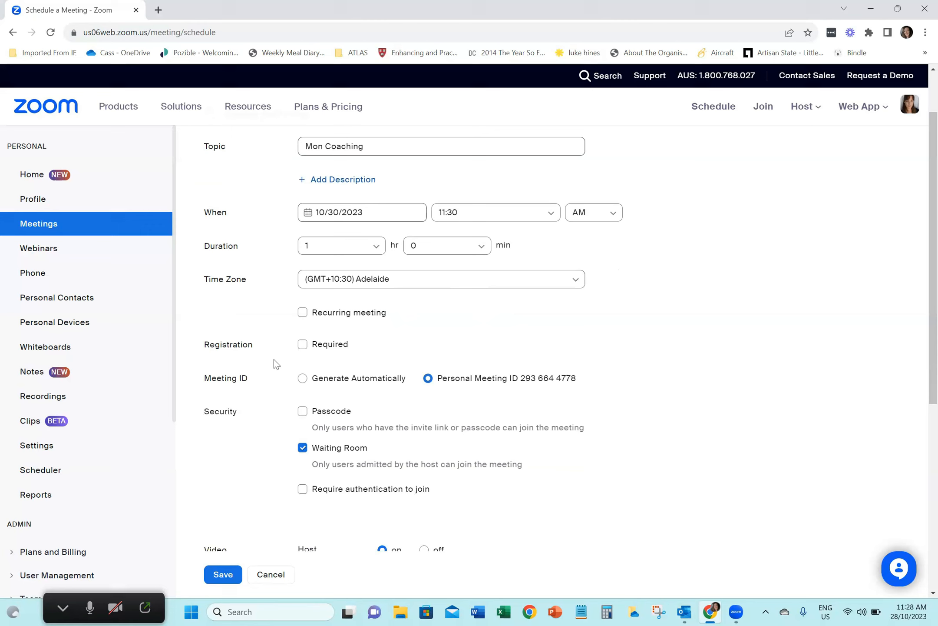
left_click(303, 312)
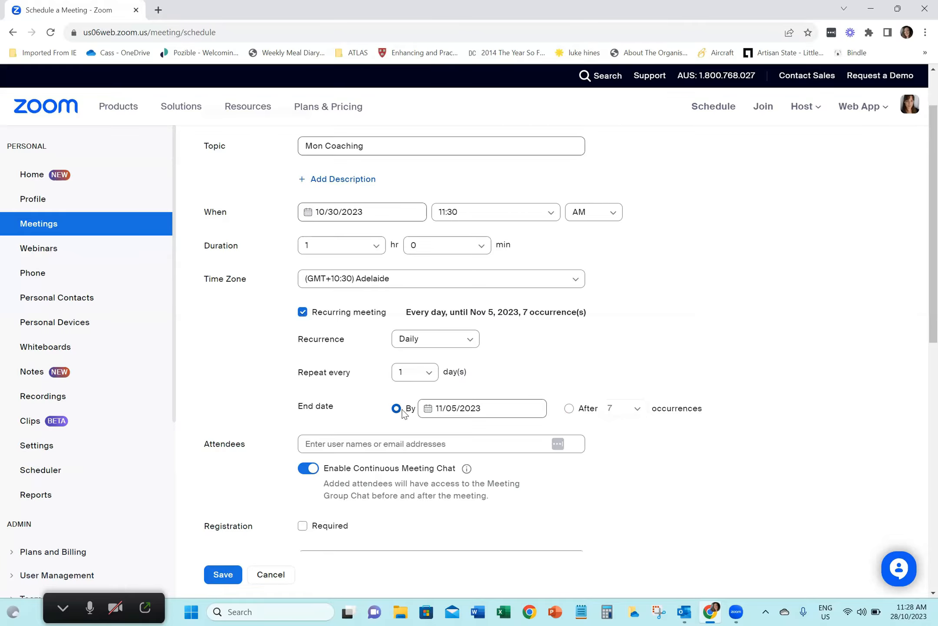
left_click(569, 409)
left_click(637, 412)
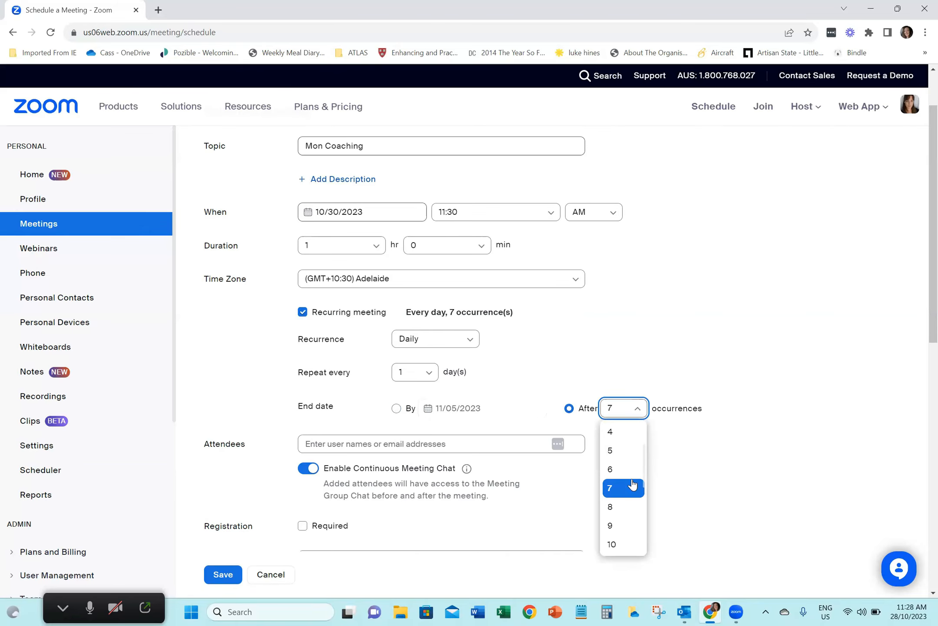
scroll(632, 484, "down", 6)
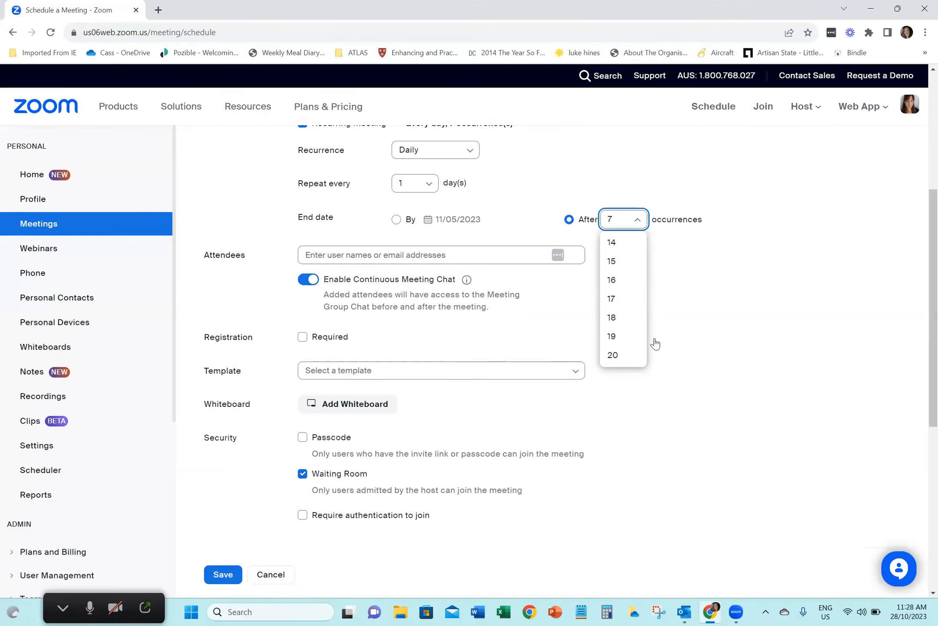
scroll(694, 316, "up", 6)
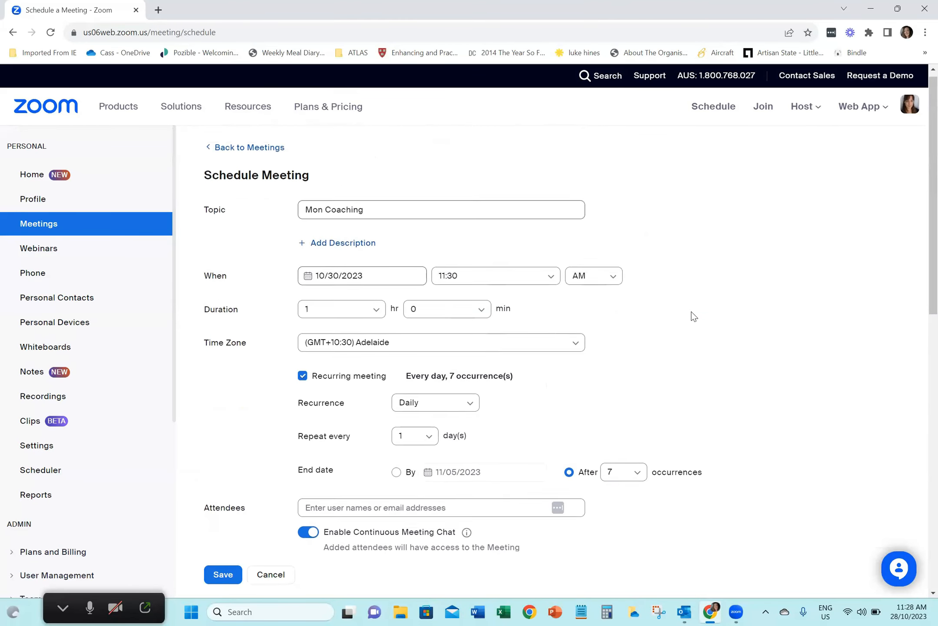
left_click(303, 382)
Extend the meeting topic to "Mon Coaching Call" and reselect 10/30/2023 as the date
left_click(372, 215)
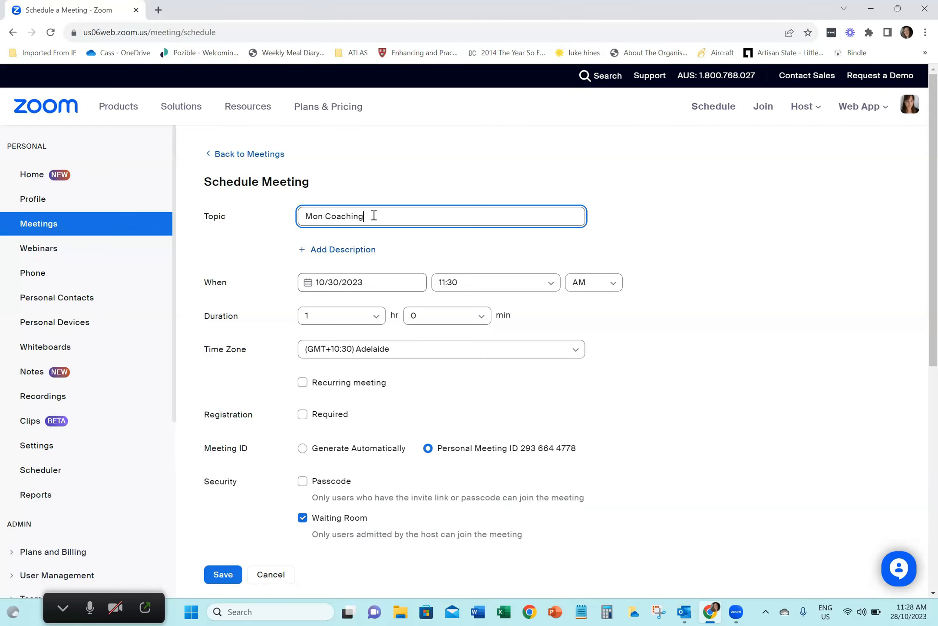
type("Call")
scroll(265, 271, "down", 2)
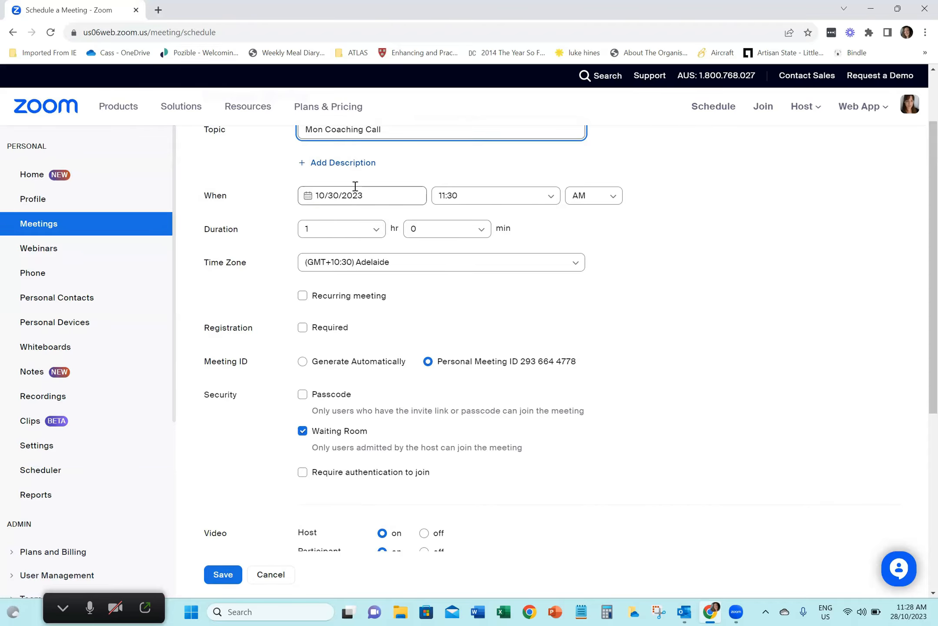
left_click(378, 194)
left_click(343, 379)
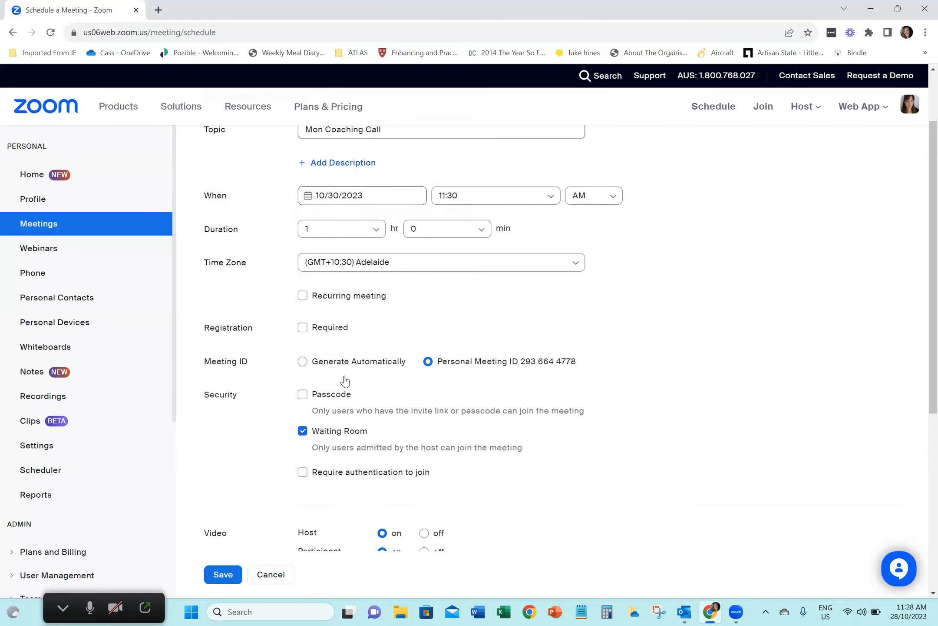
Set the meeting ID to Generate Automatically instead of using the personal meeting ID
scroll(287, 305, "down", 1)
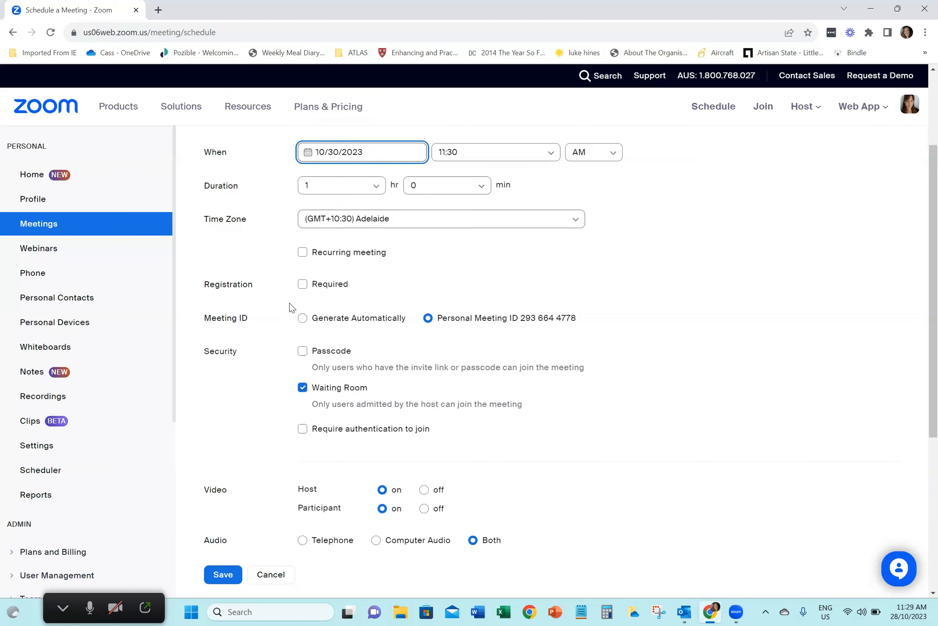
scroll(290, 328, "down", 1)
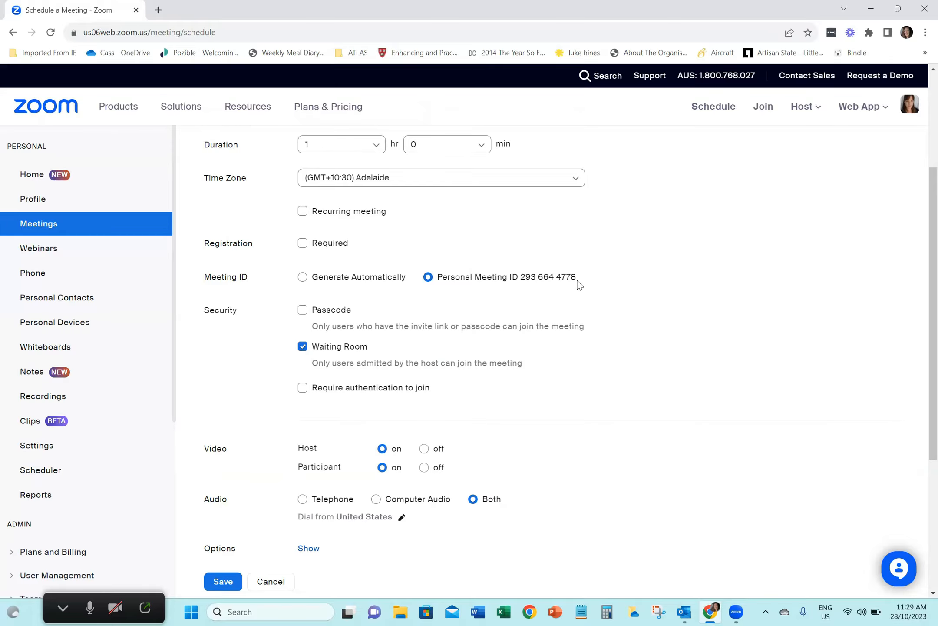
left_click(303, 276)
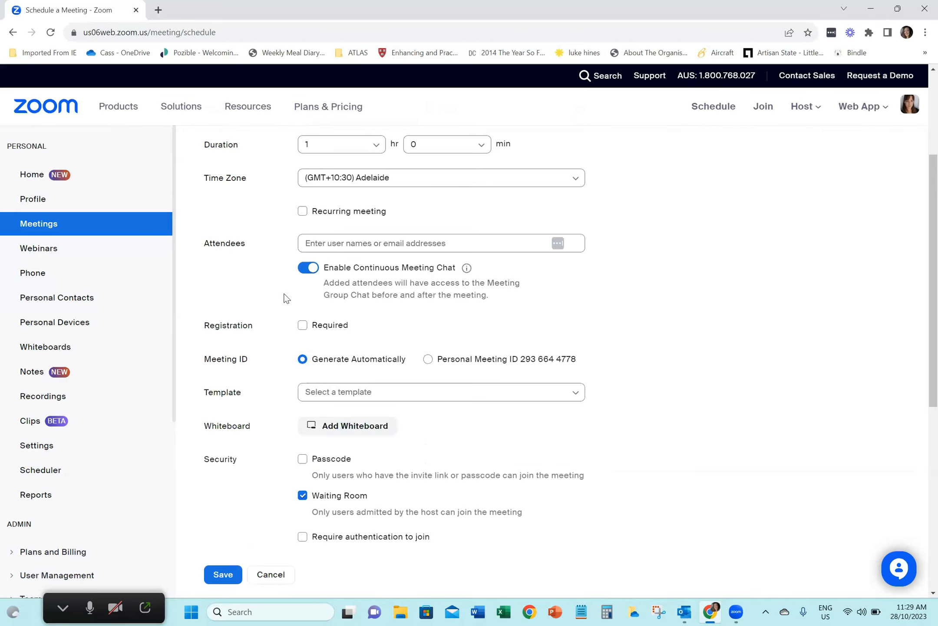
Review the meeting form's topic, date, duration, time zone, recurrence, attendee and meeting ID settings
scroll(285, 300, "up", 1)
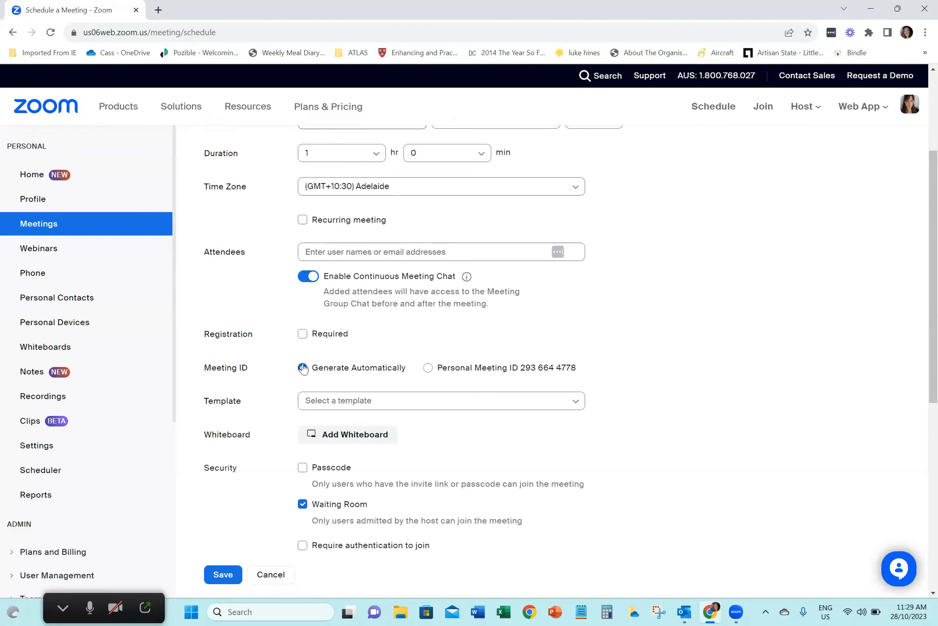
scroll(279, 394, "down", 1)
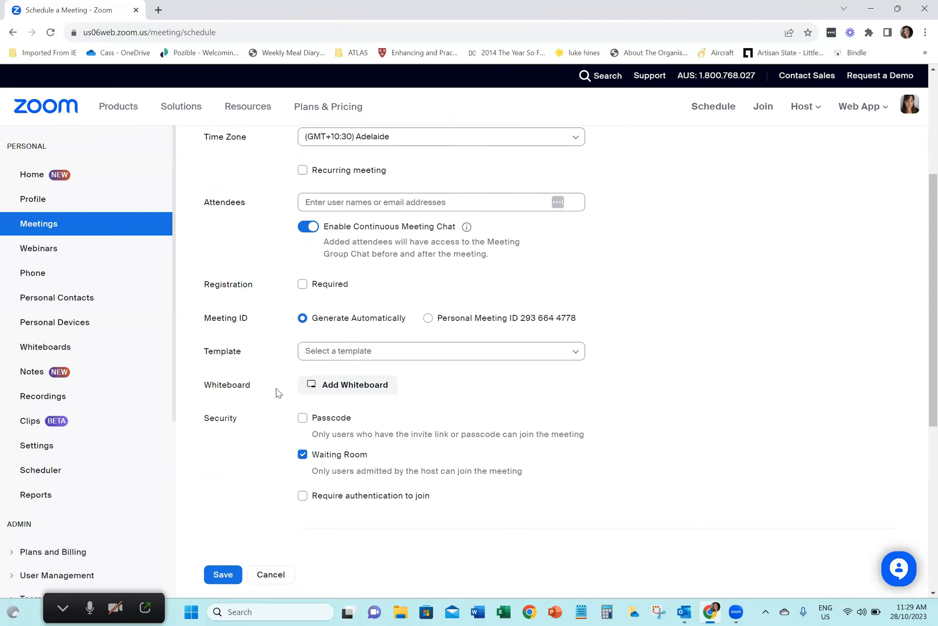
scroll(296, 382, "up", 1)
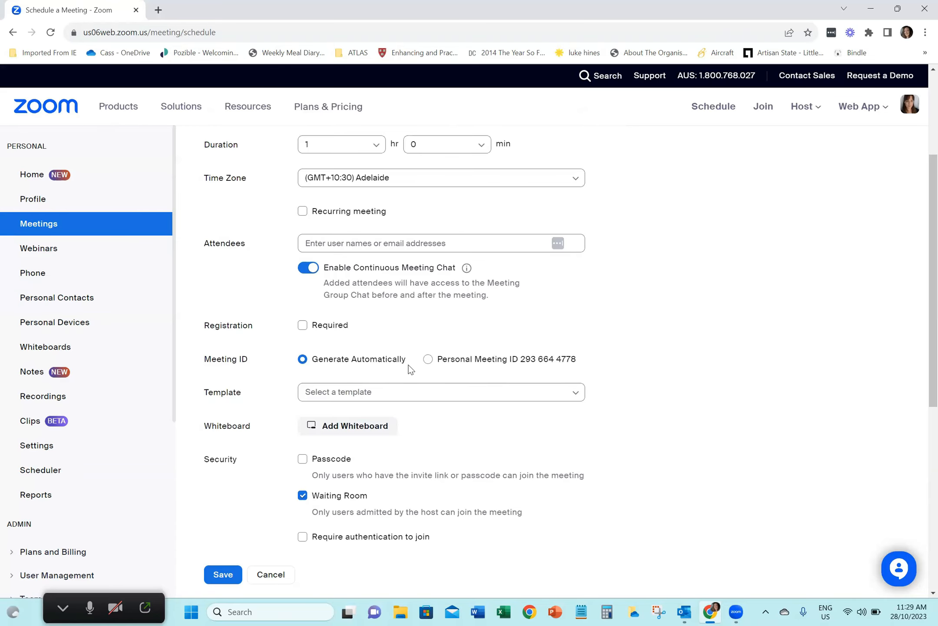
scroll(292, 370, "up", 2)
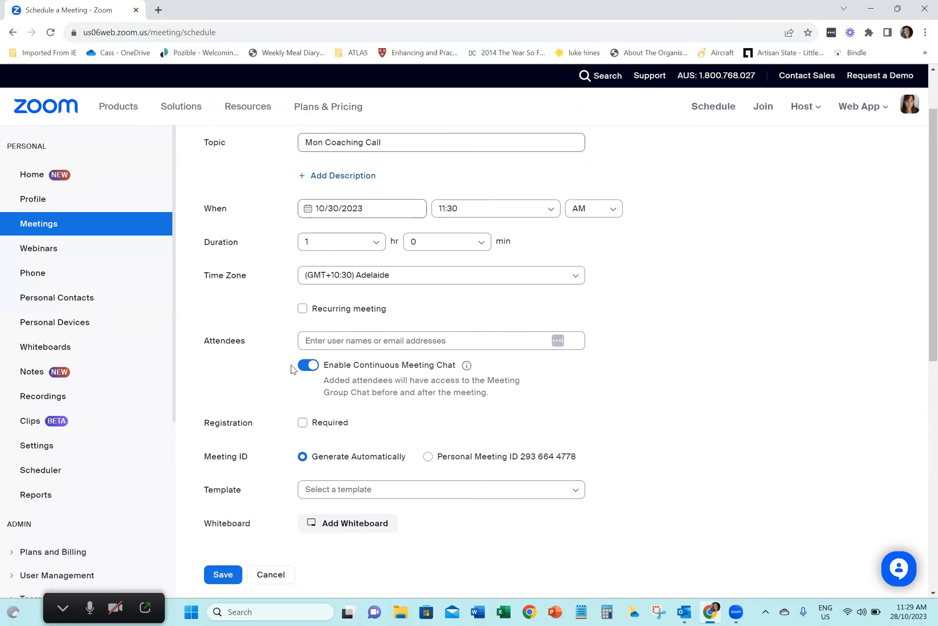
scroll(292, 369, "up", 2)
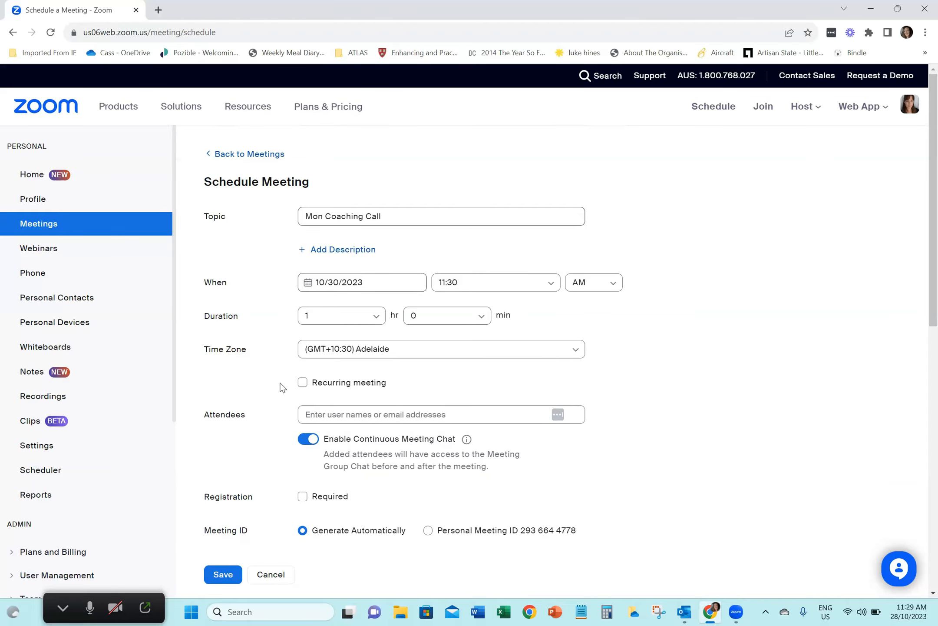
scroll(281, 387, "down", 1)
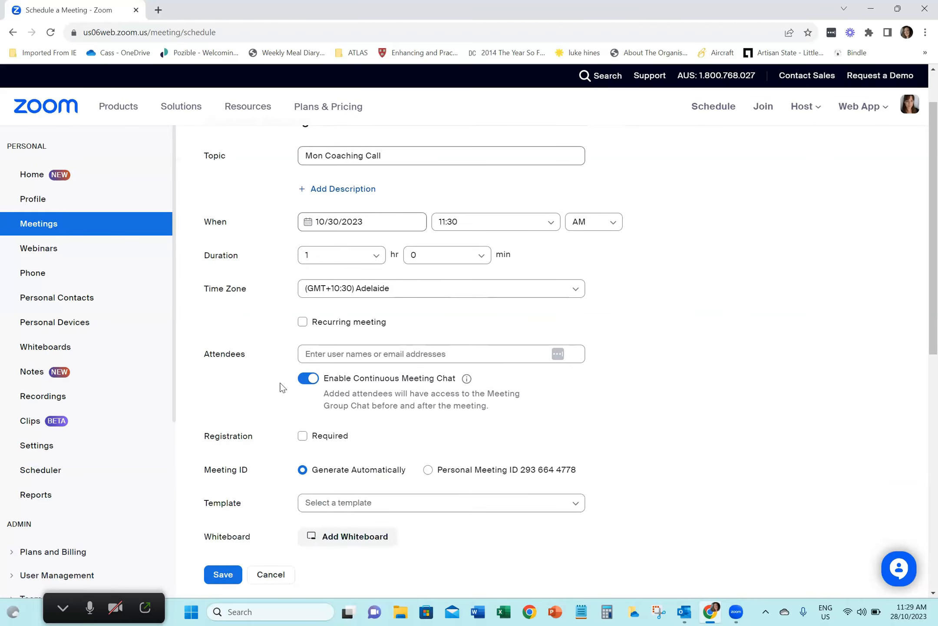
scroll(281, 387, "up", 1)
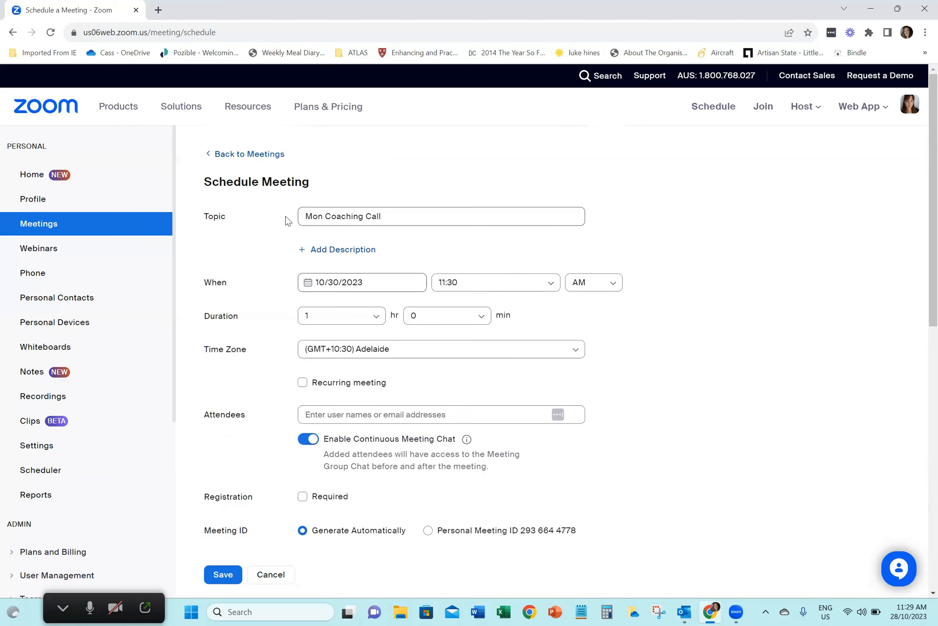
scroll(287, 309, "down", 1)
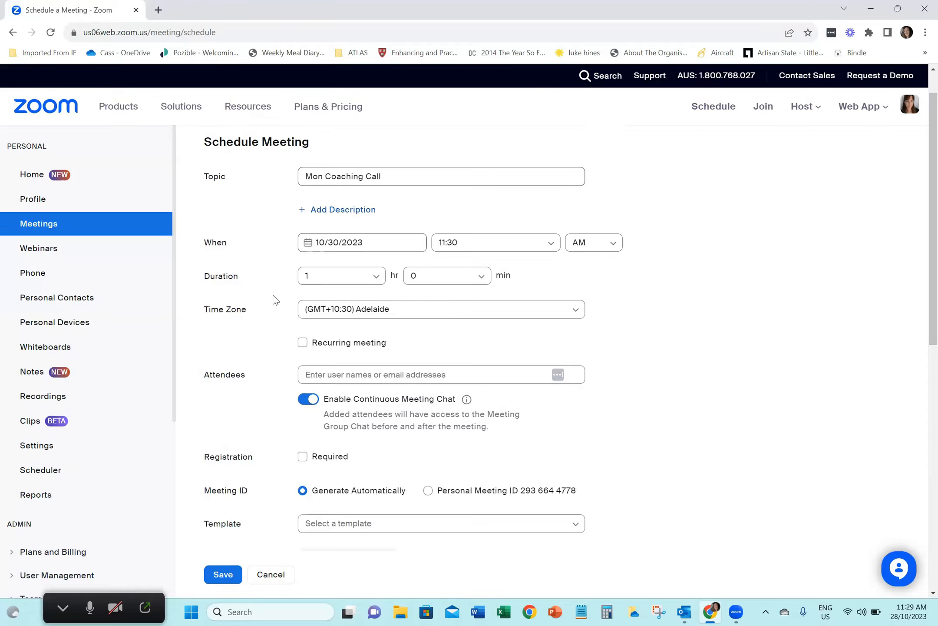
scroll(287, 333, "down", 1)
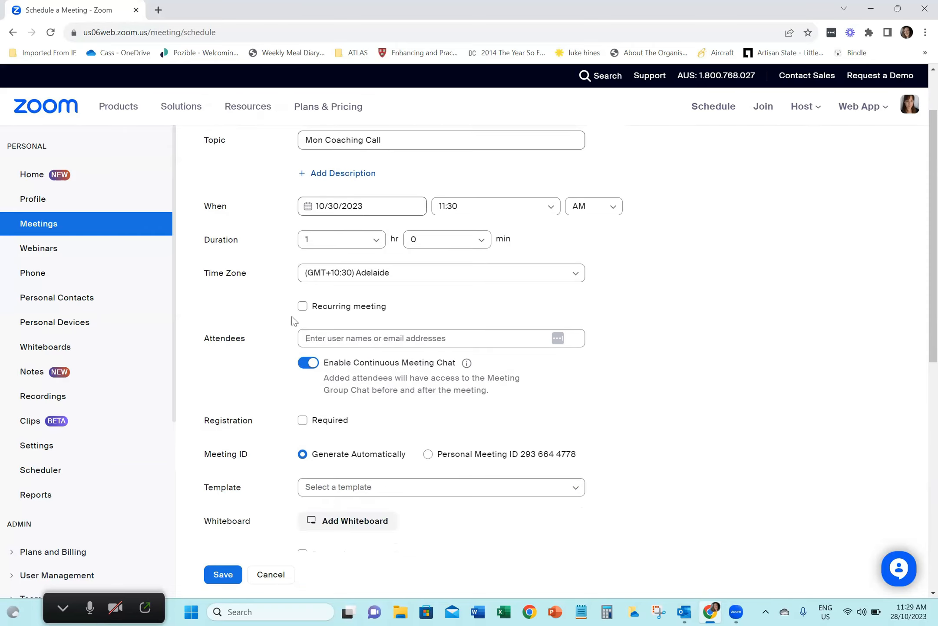
scroll(274, 333, "down", 2)
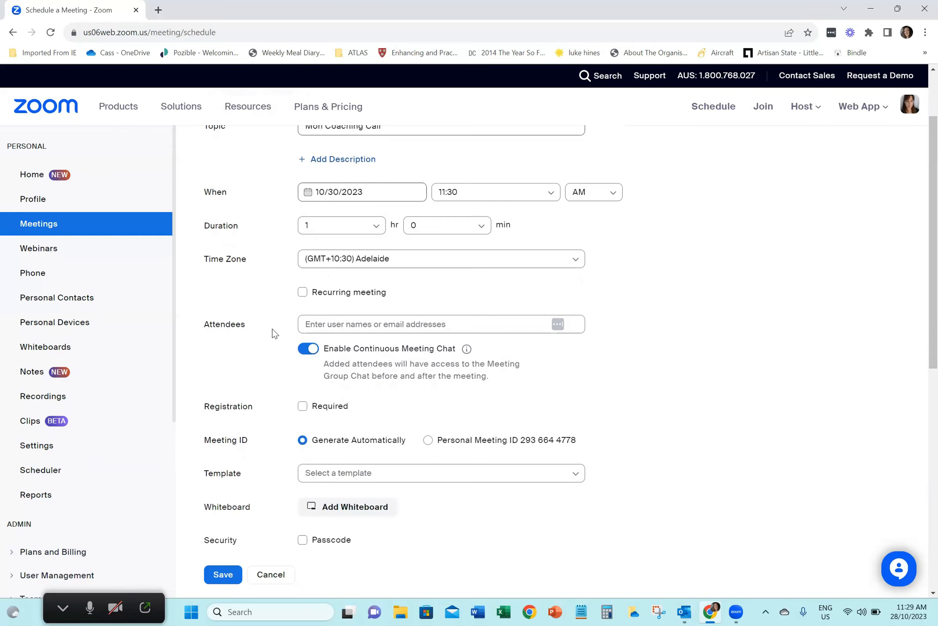
Check the information on continuous meeting chat under the attendees and disable that chat for the meeting
left_click(306, 280)
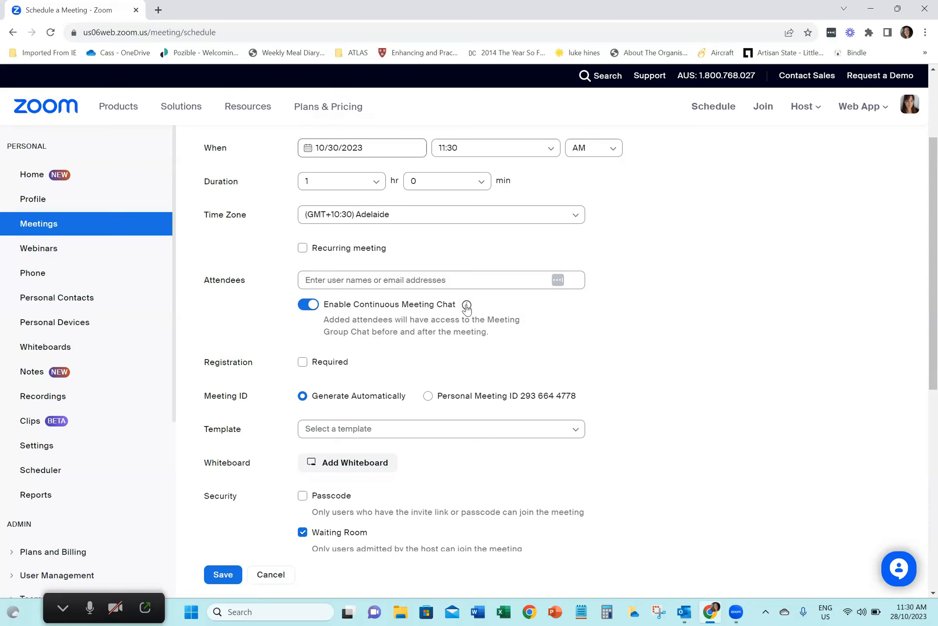
mouse_move(467, 306)
left_click(312, 306)
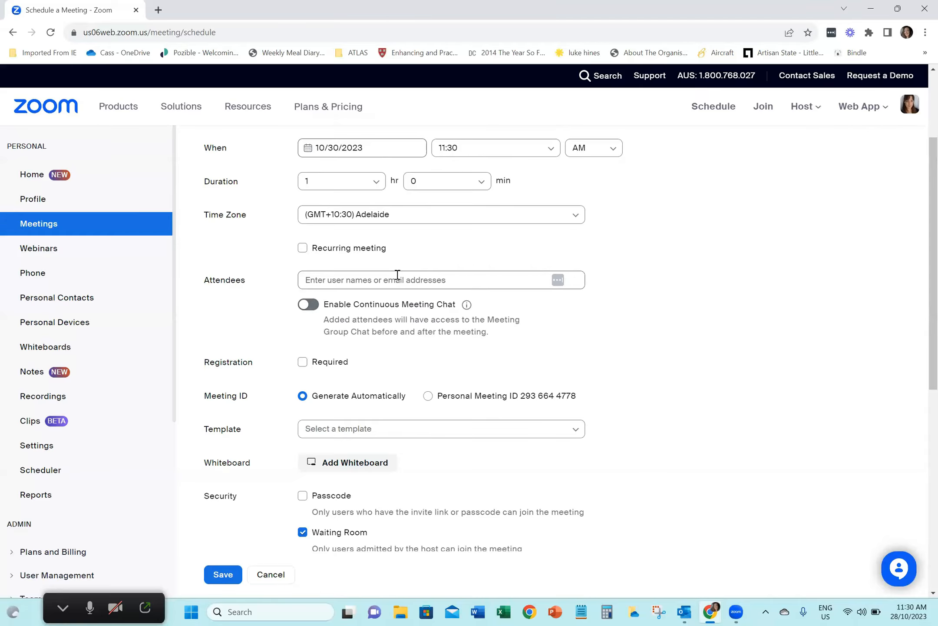
Check which personal templates are available for the meeting, leaving the template unselected
scroll(262, 326, "down", 2)
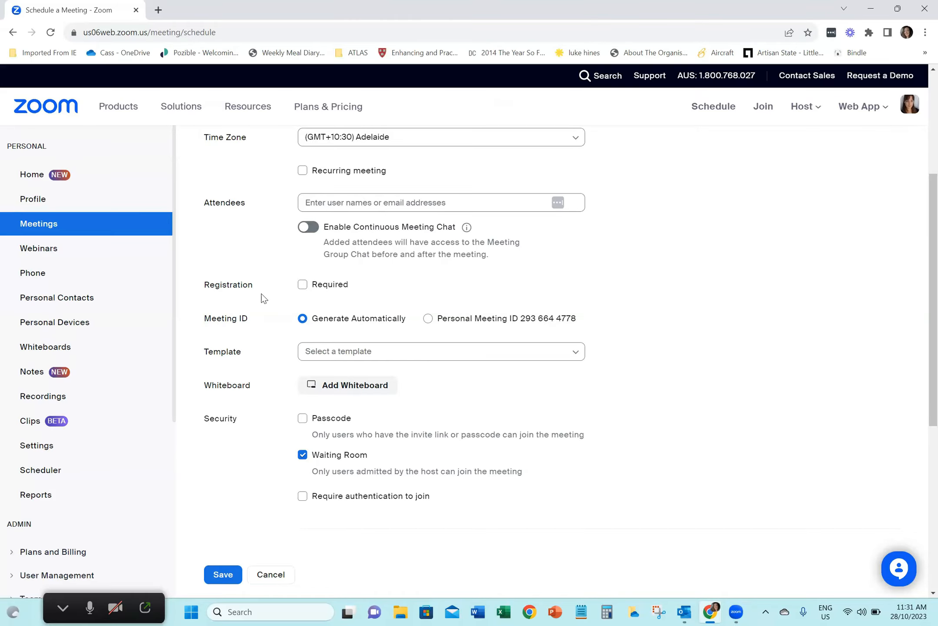
scroll(287, 310, "down", 2)
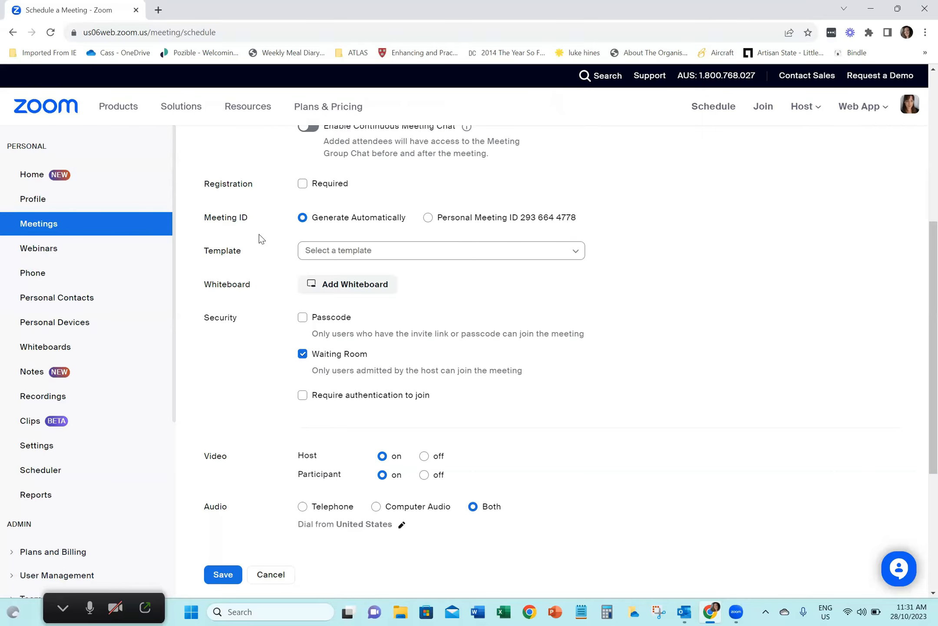
scroll(259, 234, "down", 1)
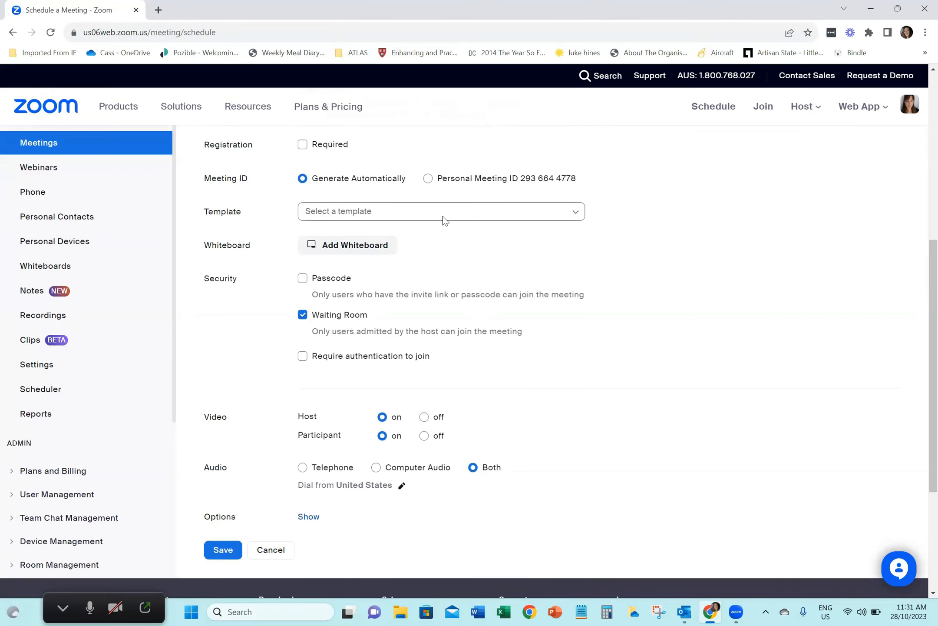
left_click(575, 213)
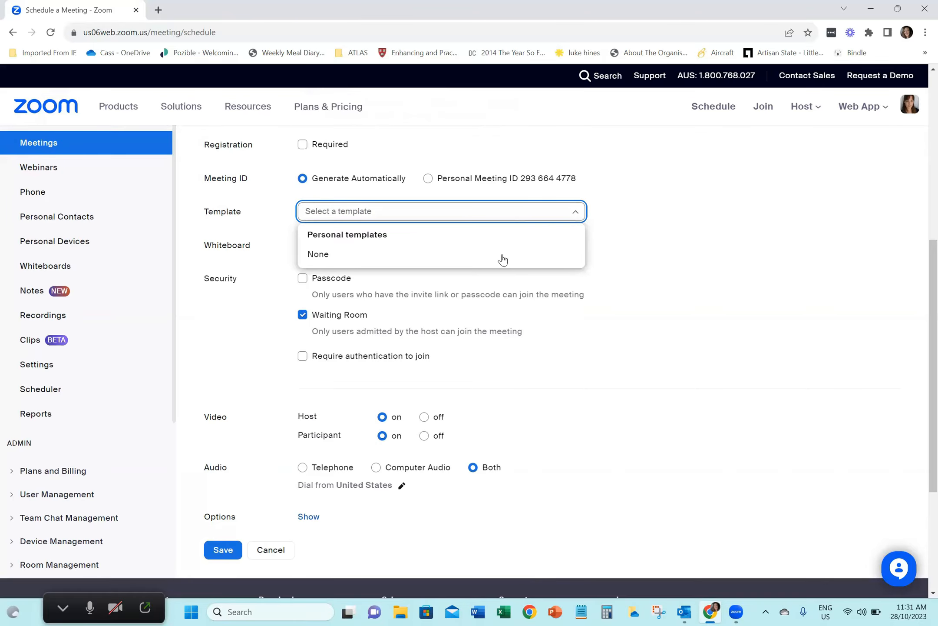
left_click(595, 210)
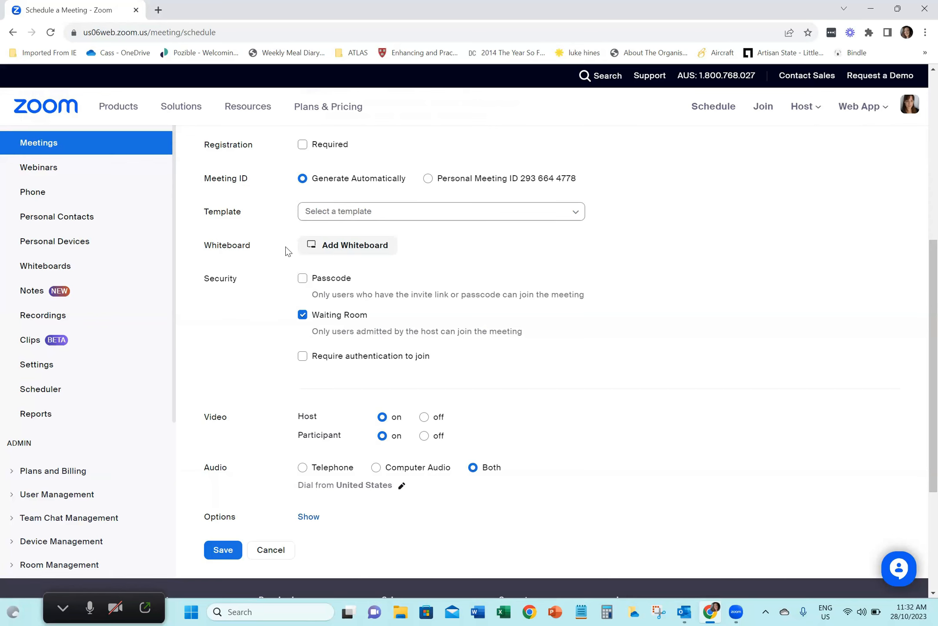
Require a passcode for the meeting in the security settings and replace the generated code with a custom meeting passcode
scroll(286, 250, "down", 1)
scroll(286, 251, "down", 2)
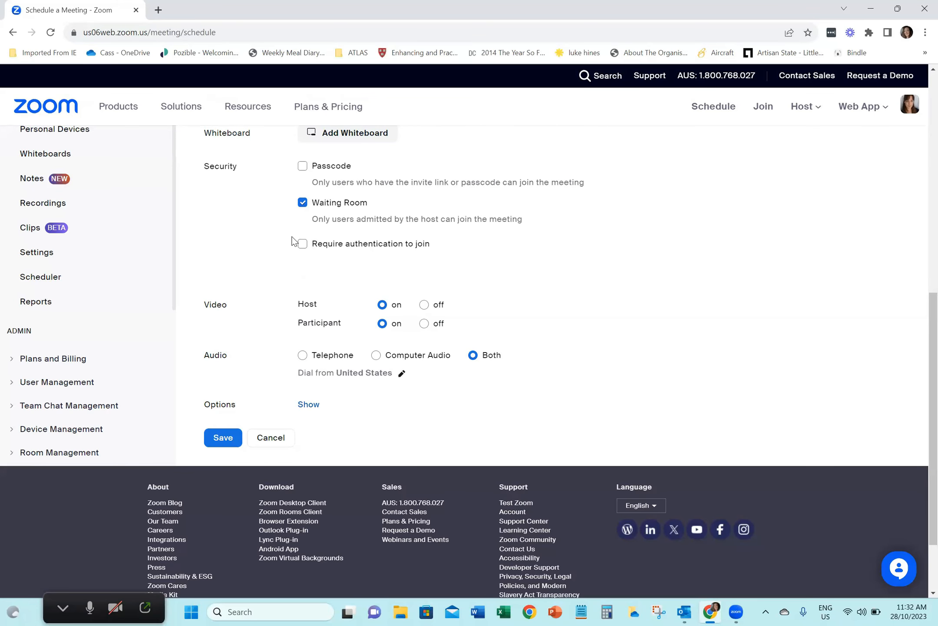
scroll(283, 237, "up", 1)
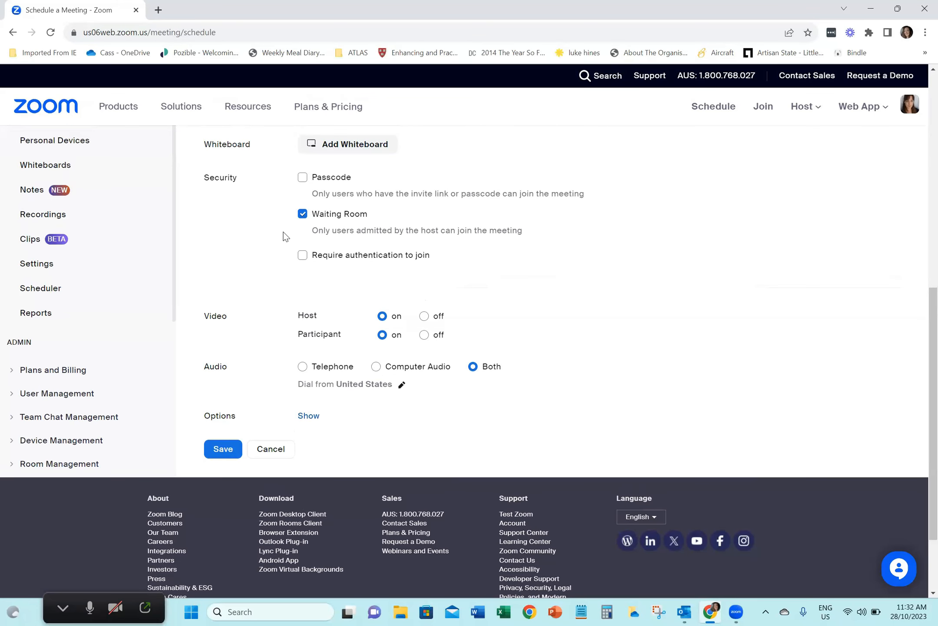
left_click(301, 178)
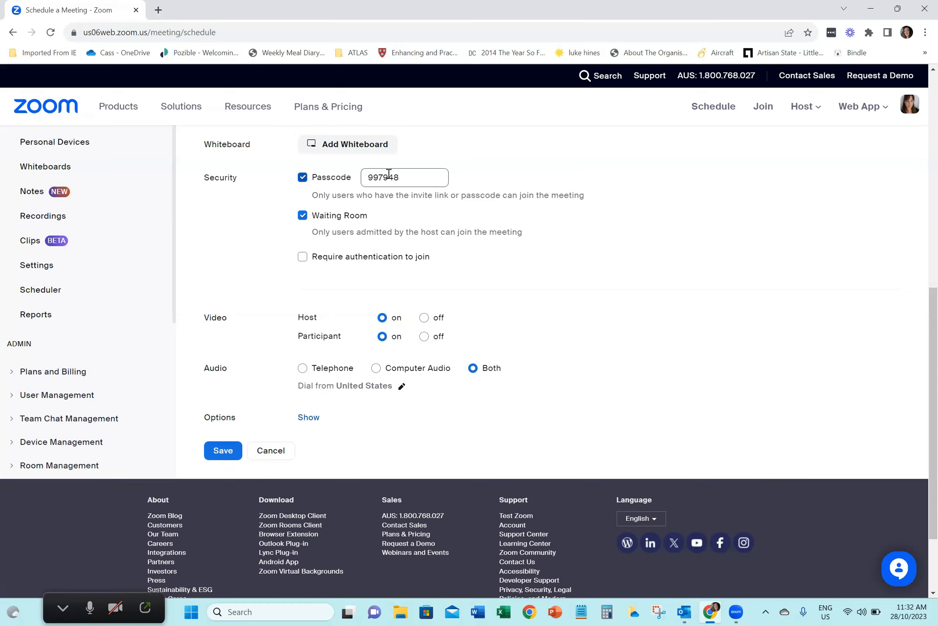
double_click(402, 177)
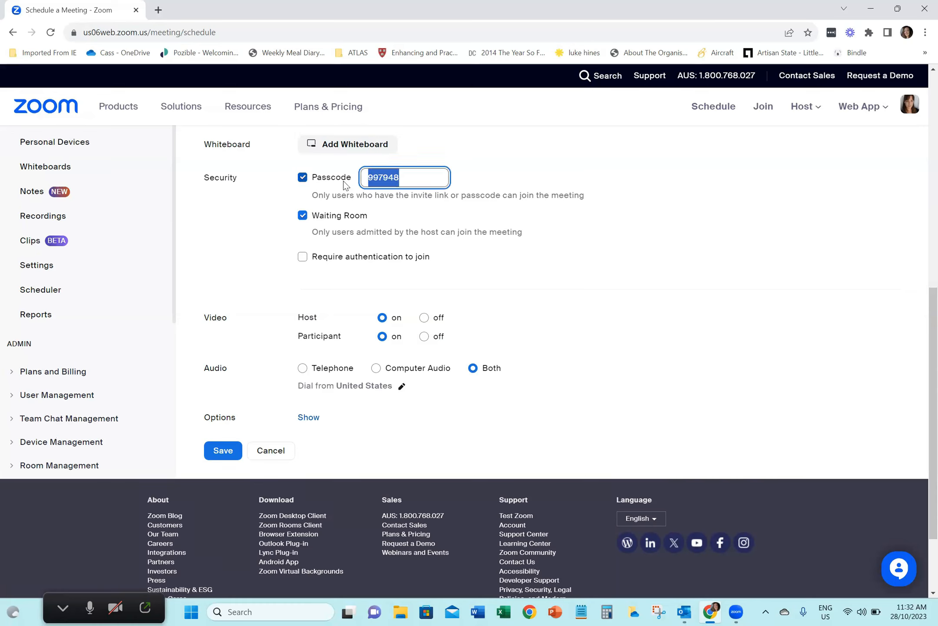
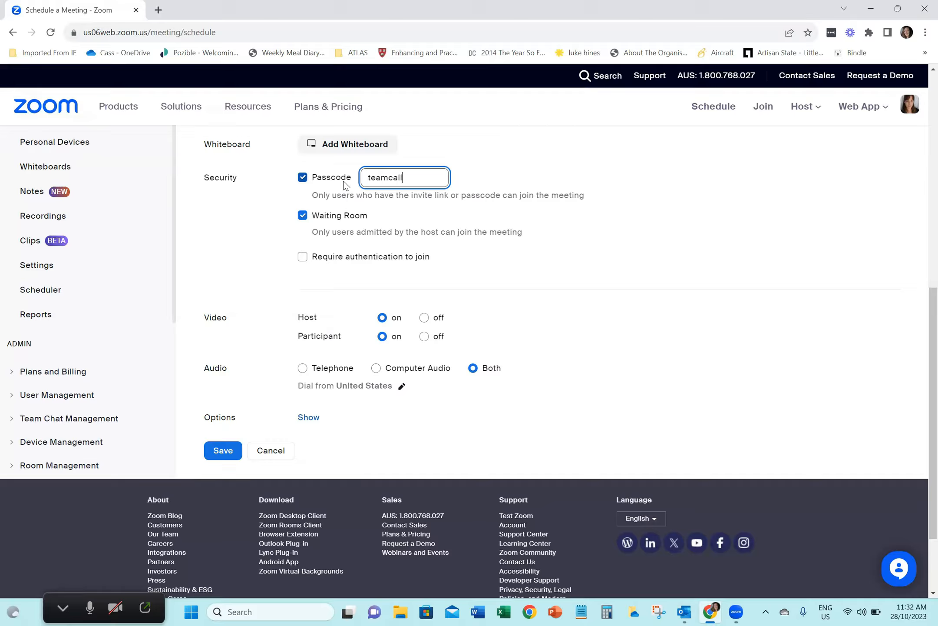
left_click(432, 208)
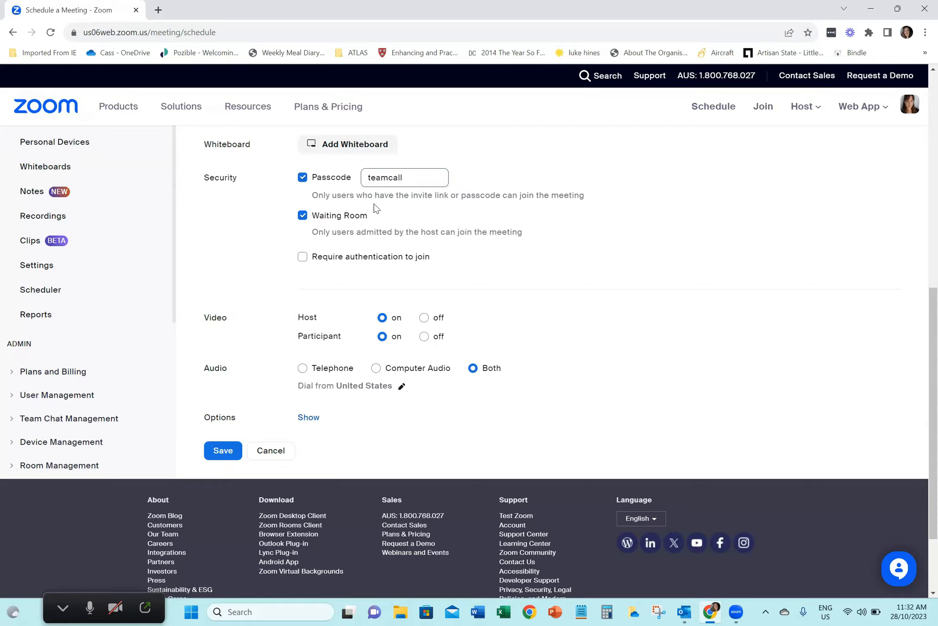
Remove the passcode requirement and try switching the Waiting Room off, leaving Waiting Room as the only security option
left_click(304, 217)
left_click(302, 216)
left_click(303, 179)
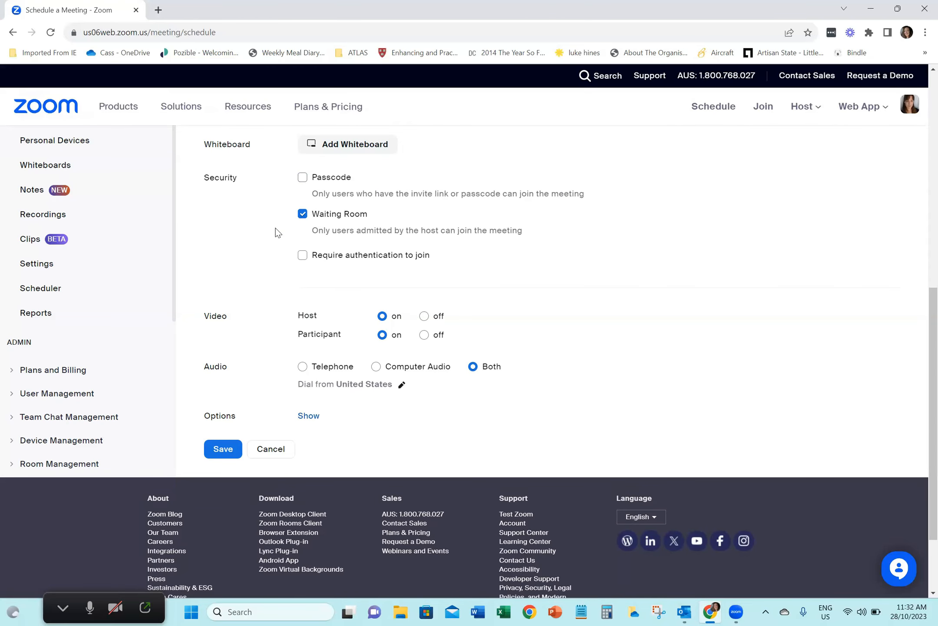
left_click(302, 215)
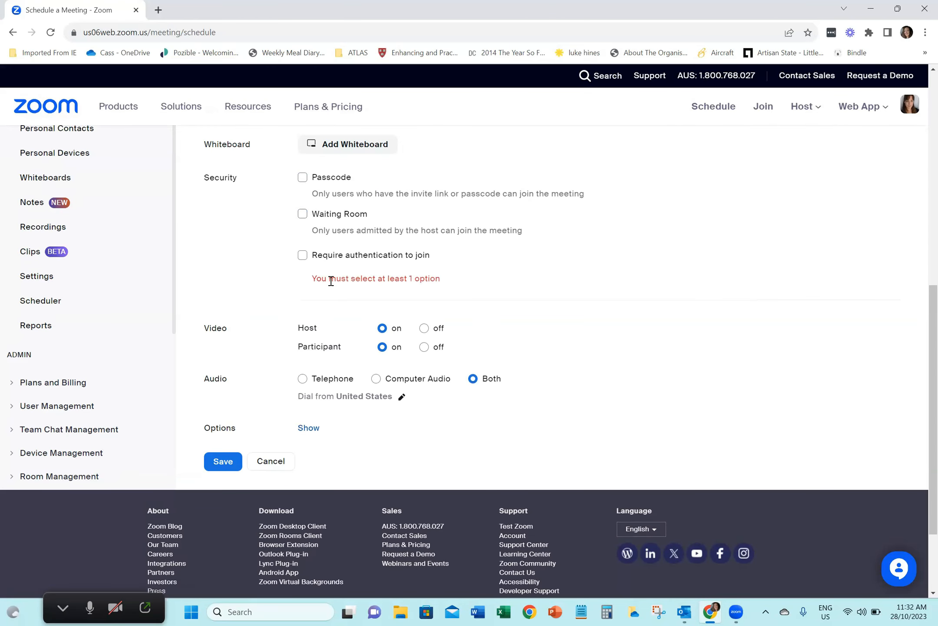
left_click(303, 214)
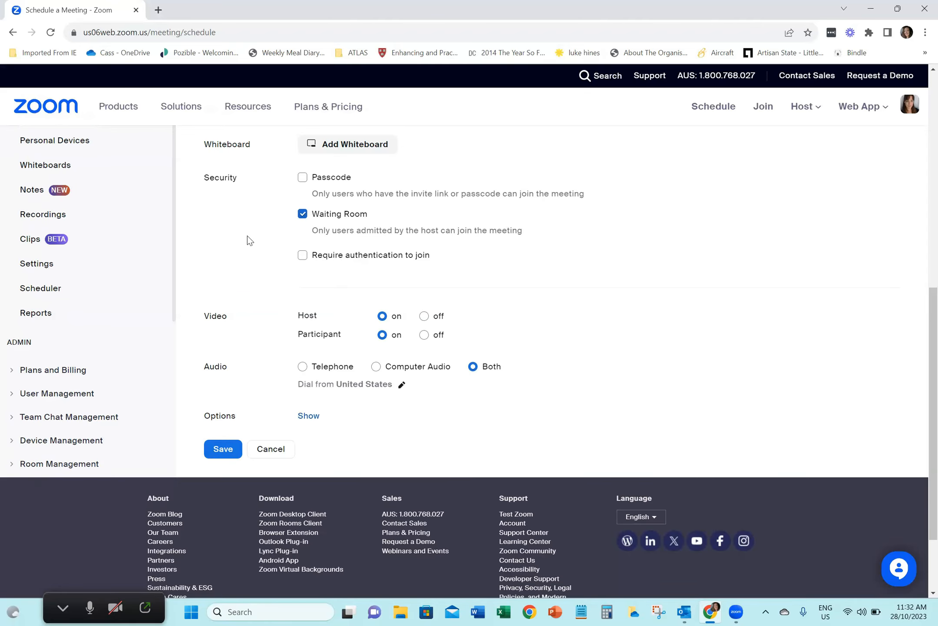
Expand the additional meeting options below the audio settings and save the scheduled meeting
scroll(247, 236, "down", 2)
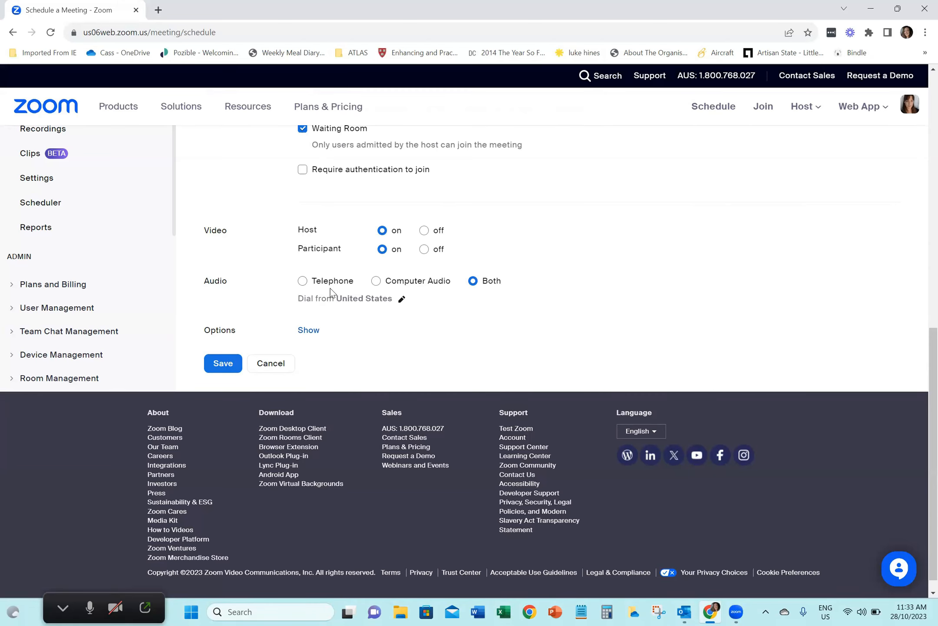
left_click(309, 330)
scroll(270, 345, "down", 2)
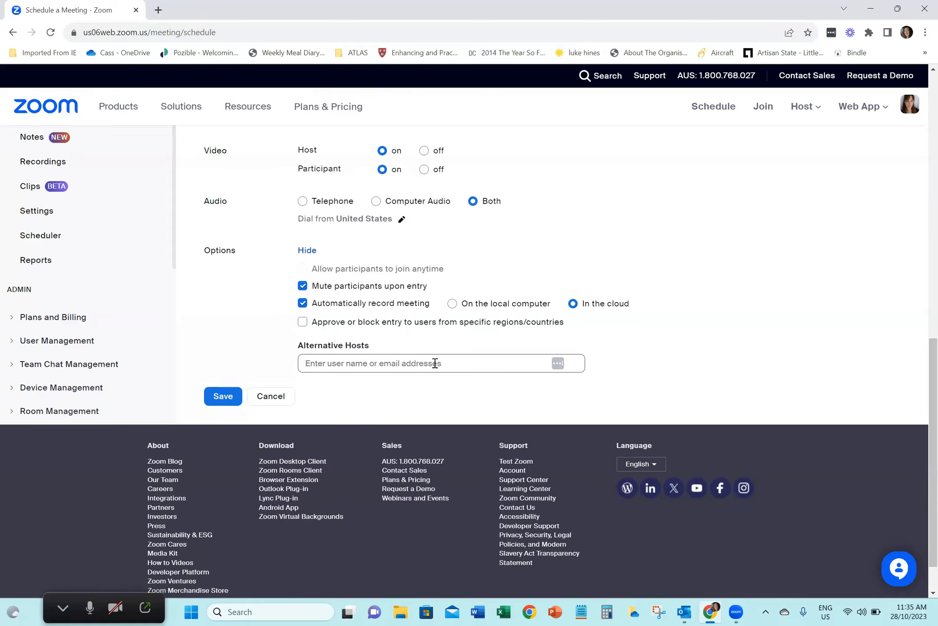
left_click(225, 396)
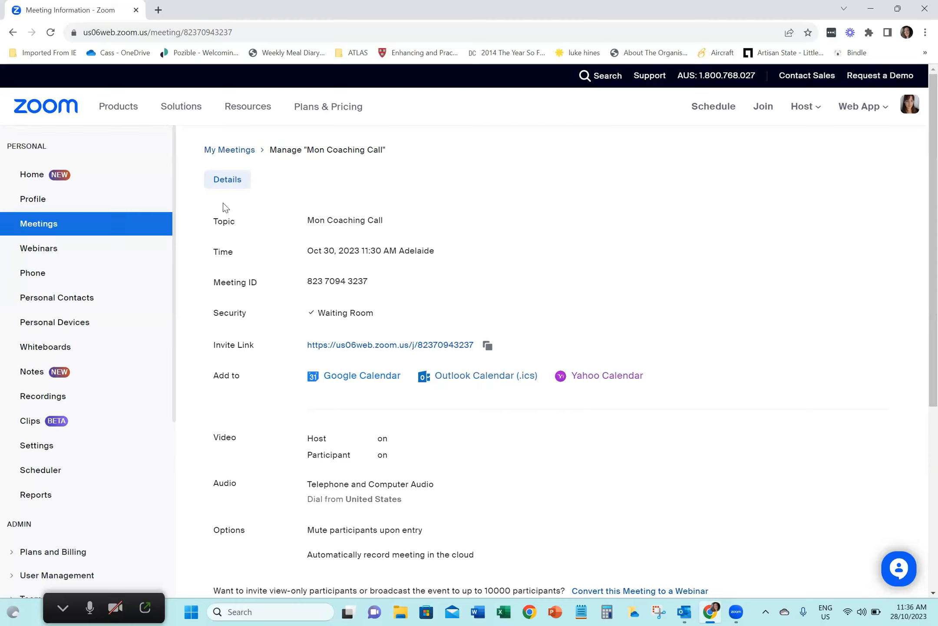
Look through the cloud recordings list and return to the upcoming meetings list
left_click(217, 152)
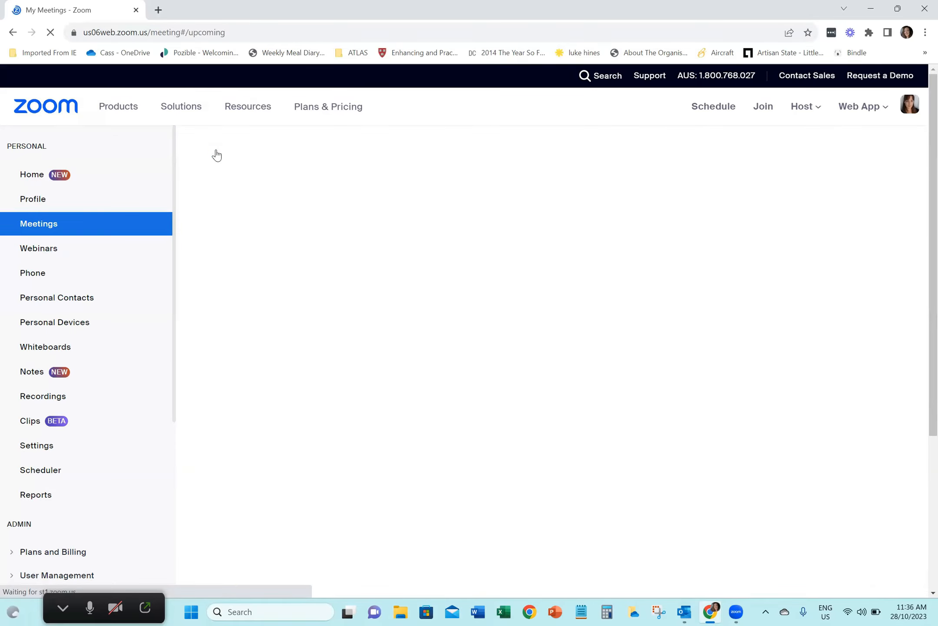
left_click(40, 397)
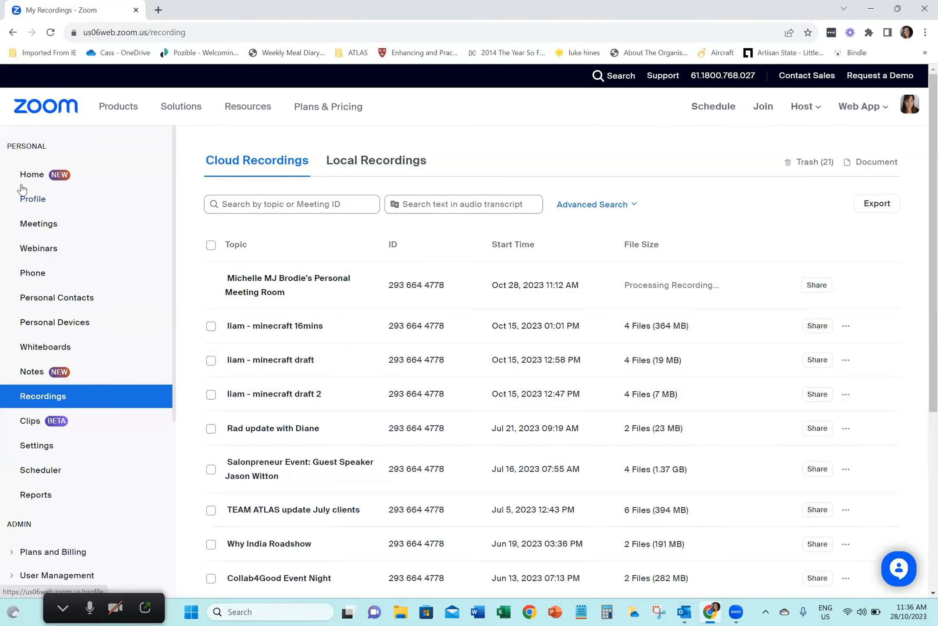
left_click(36, 224)
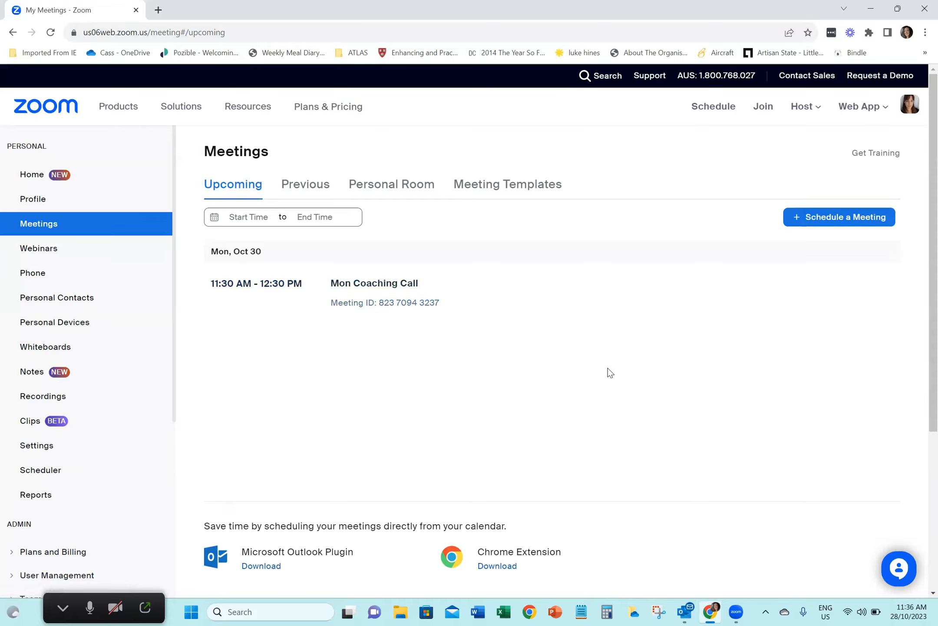
Switch to the Zoom desktop app and view its Schedule Meeting form, closing it without saving
mouse_move(737, 611)
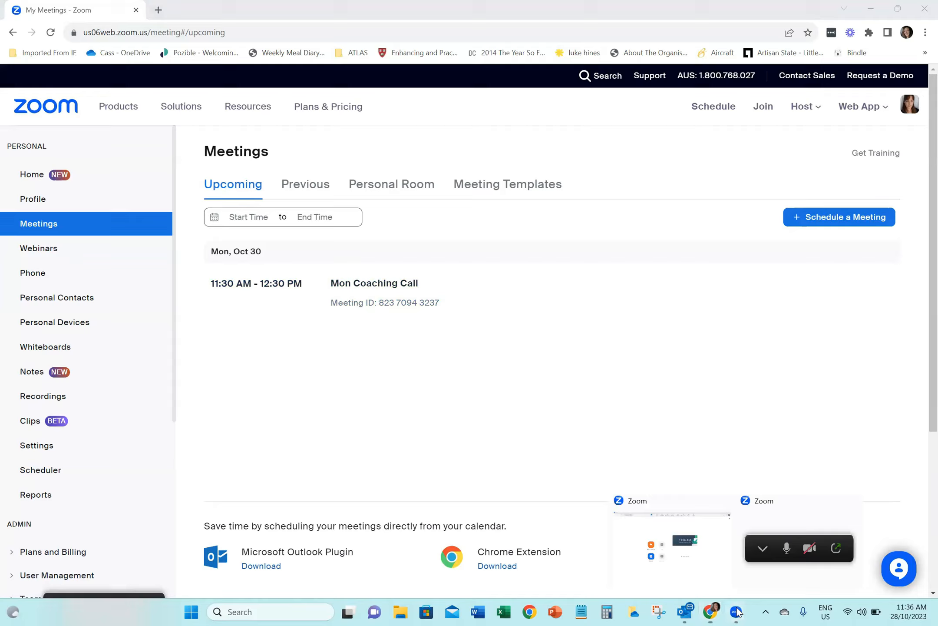
left_click(708, 567)
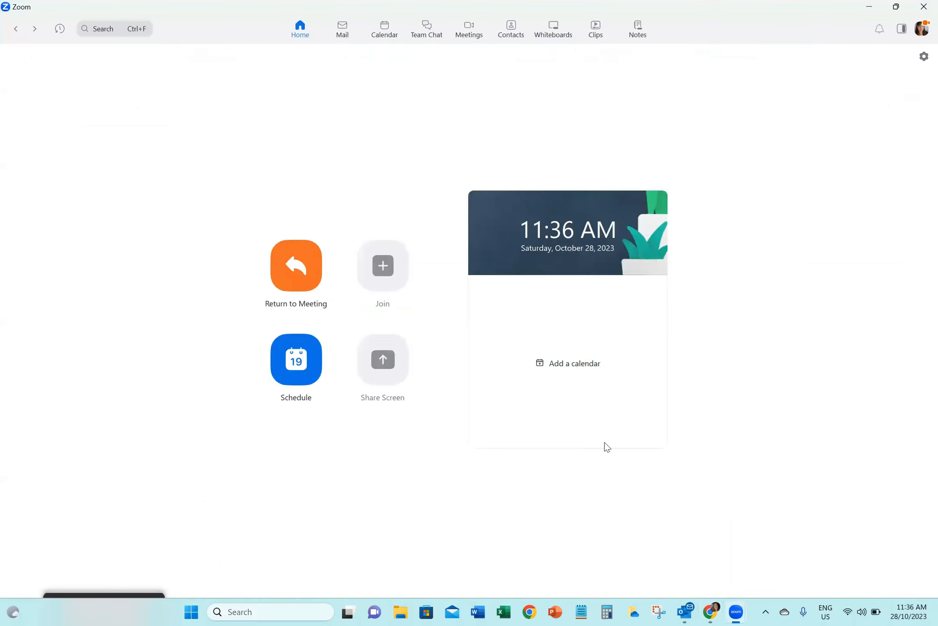
left_click(304, 372)
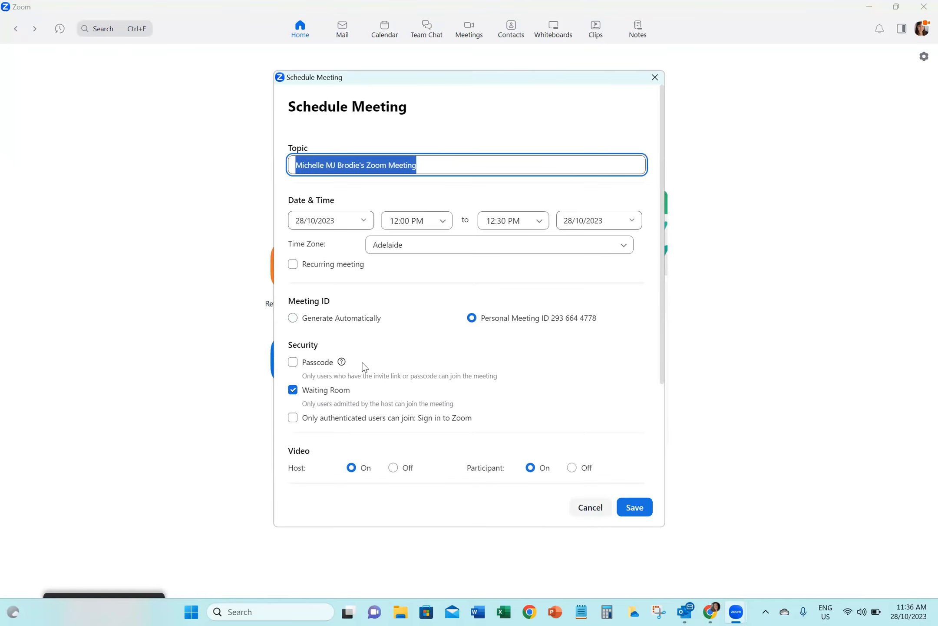
left_click(586, 507)
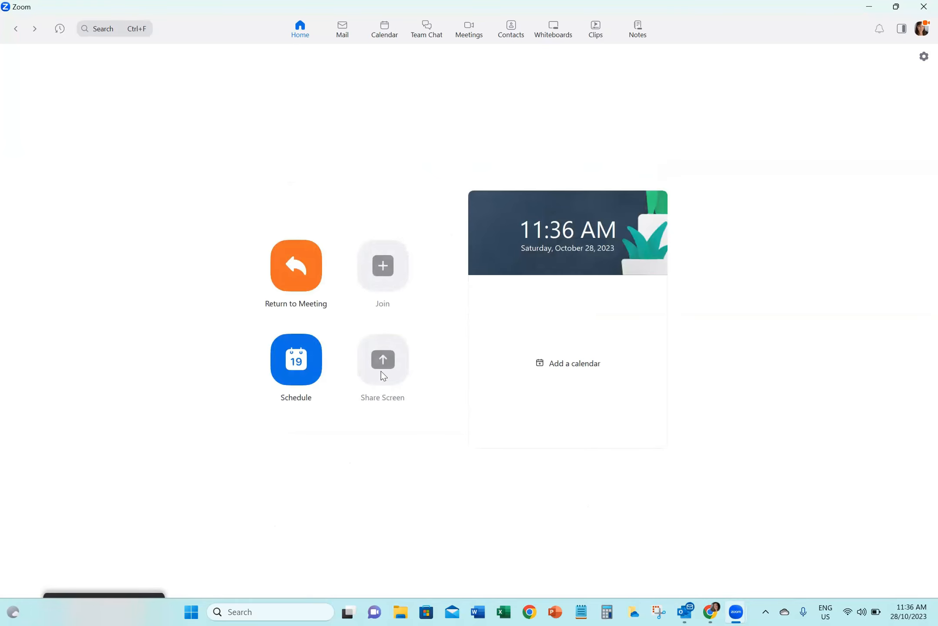
Open Zoom Calendar in the desktop app and accept its service terms
left_click(388, 30)
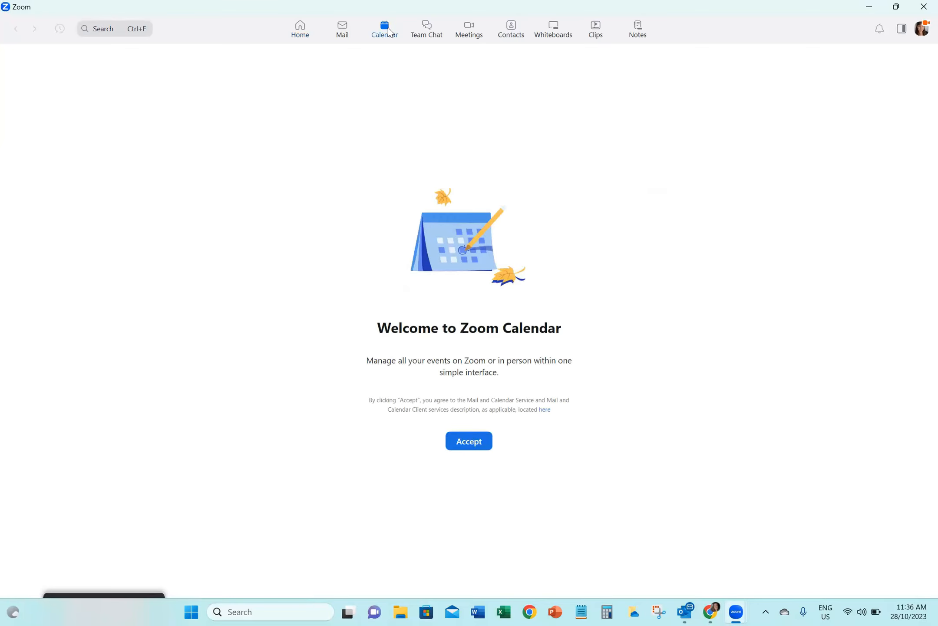
left_click(461, 443)
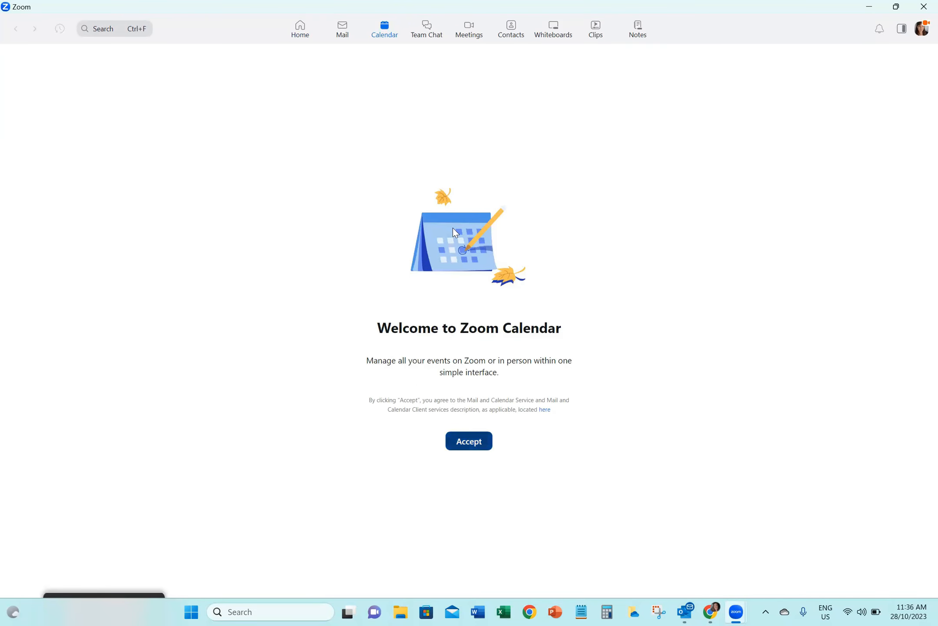